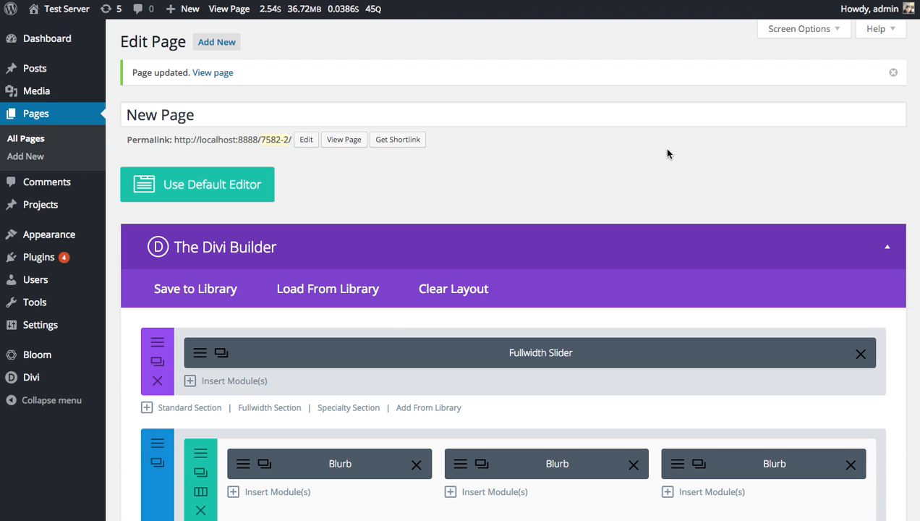
# - Open the middle Blurb module's settings in the first blurb row and view its options for saving to the library
pyautogui.click(461, 463)
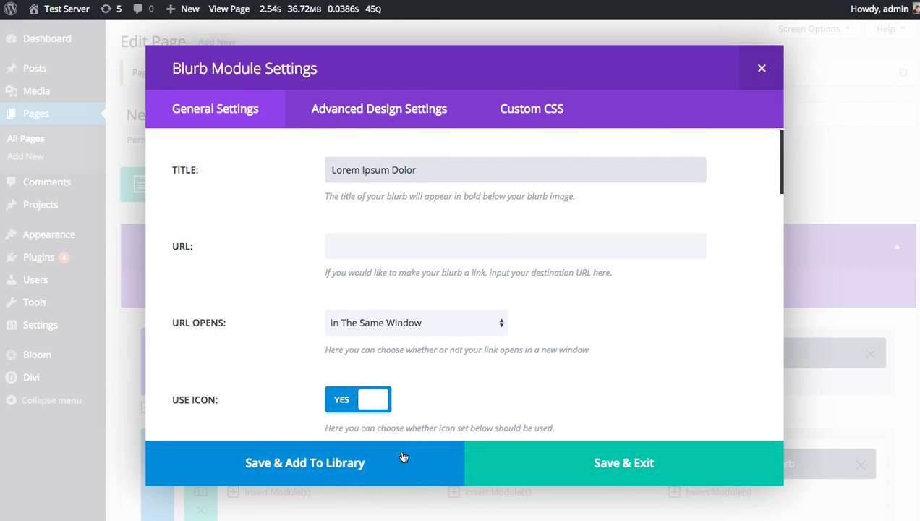
pyautogui.click(317, 472)
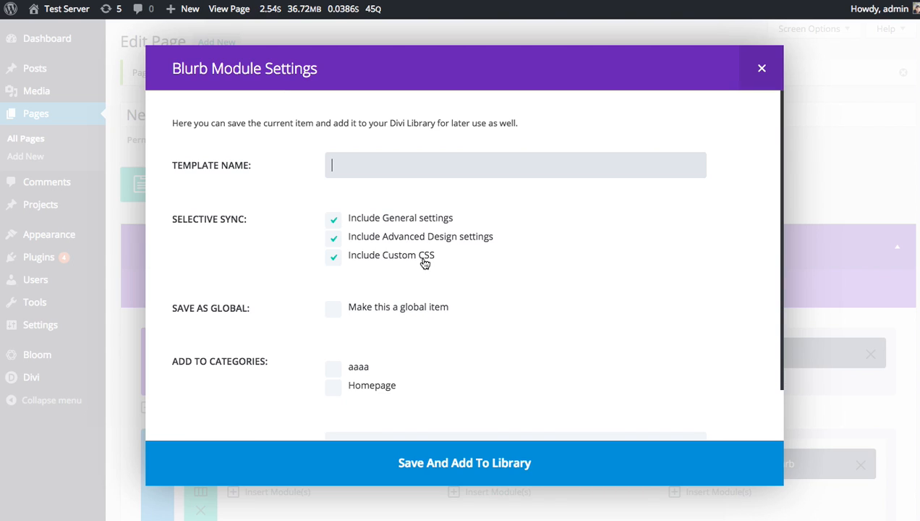
pyautogui.click(774, 72)
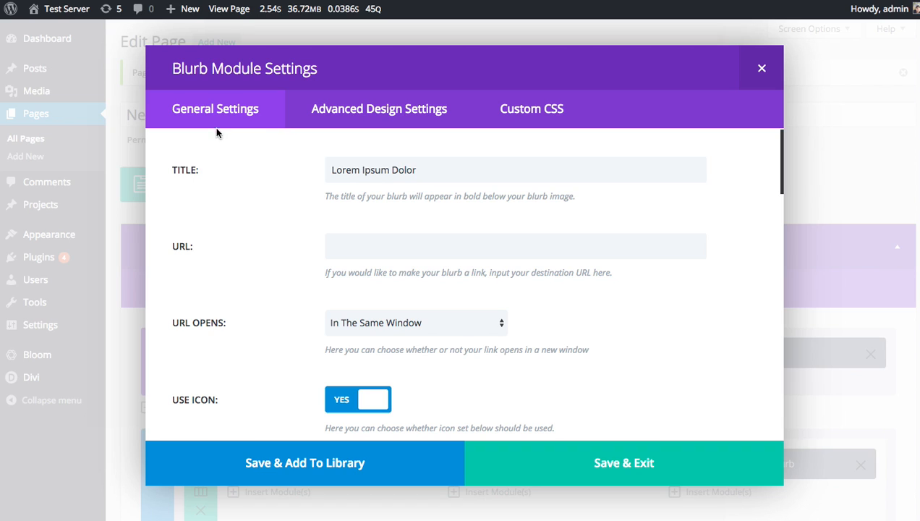
# - Look over the blurb's advanced design and custom CSS settings, and examine its general settings through the icon options
pyautogui.click(375, 120)
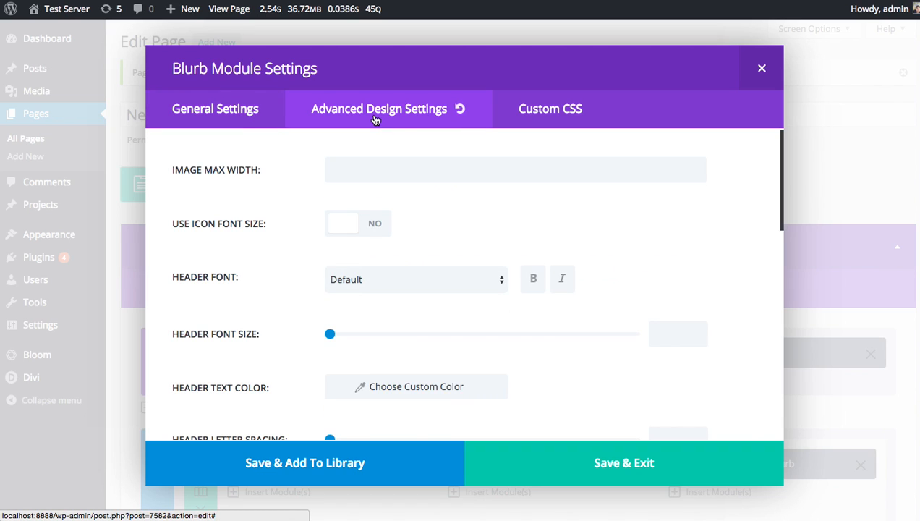
pyautogui.click(553, 114)
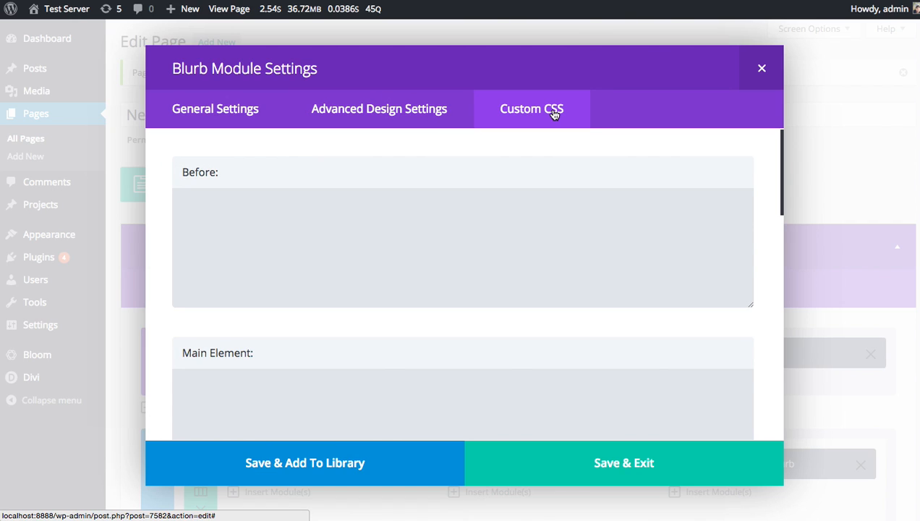
pyautogui.click(220, 125)
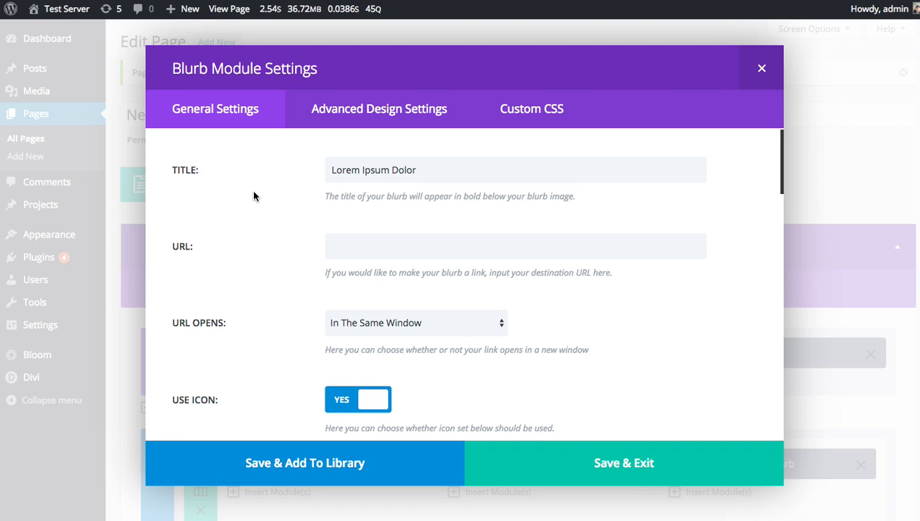
pyautogui.scroll(-5, 321, 299)
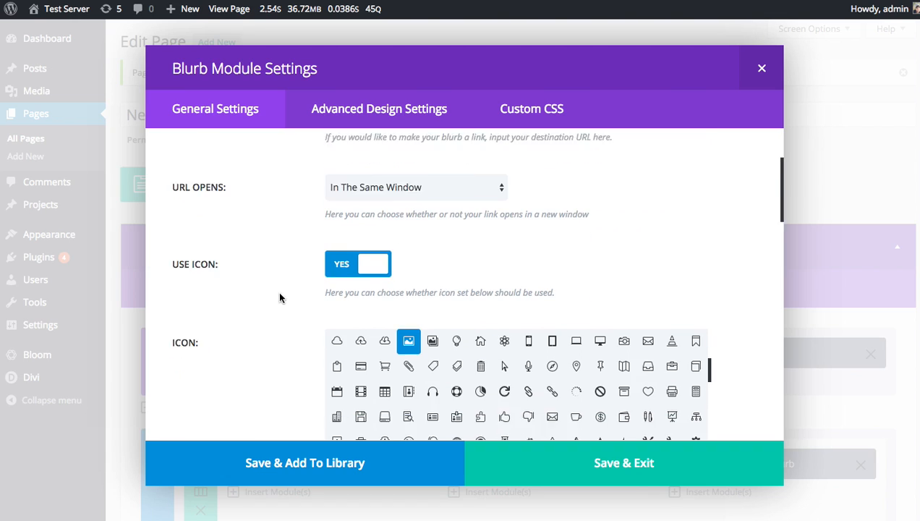
pyautogui.scroll(-3, 259, 294)
pyautogui.scroll(7, 260, 295)
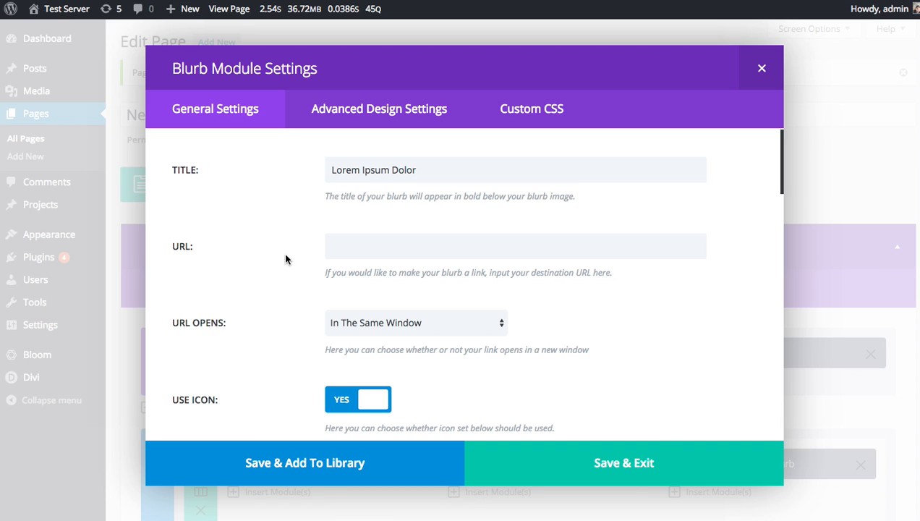
# - Examine the blurb's advanced design settings, from image width and header fonts through background, border and custom margins
pyautogui.click(398, 110)
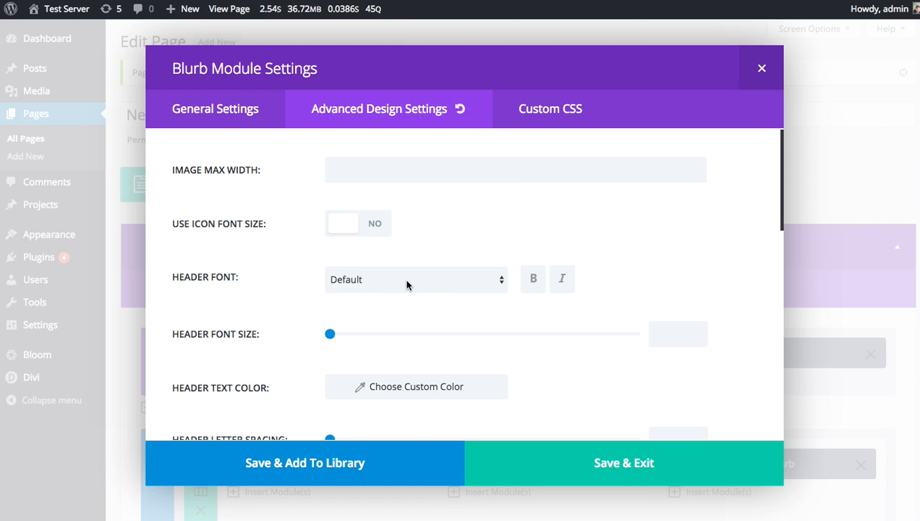
pyautogui.scroll(-1, 546, 289)
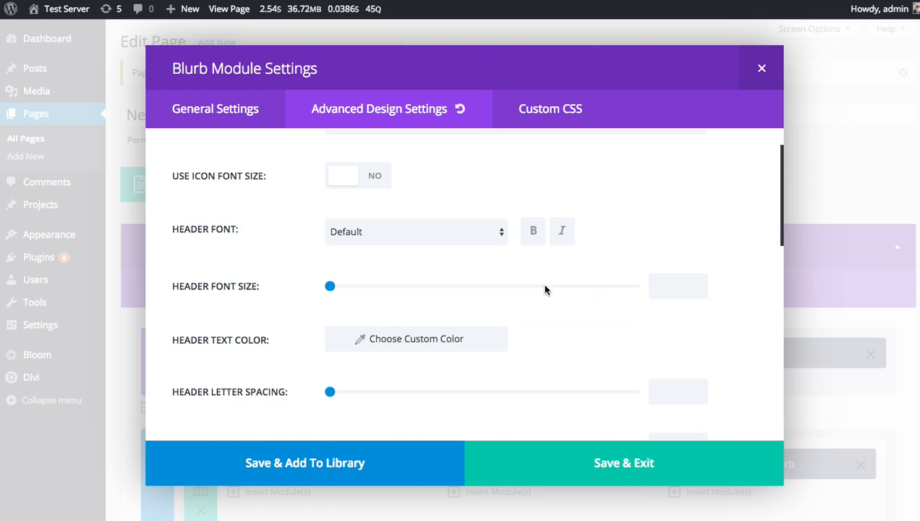
pyautogui.scroll(-3, 403, 298)
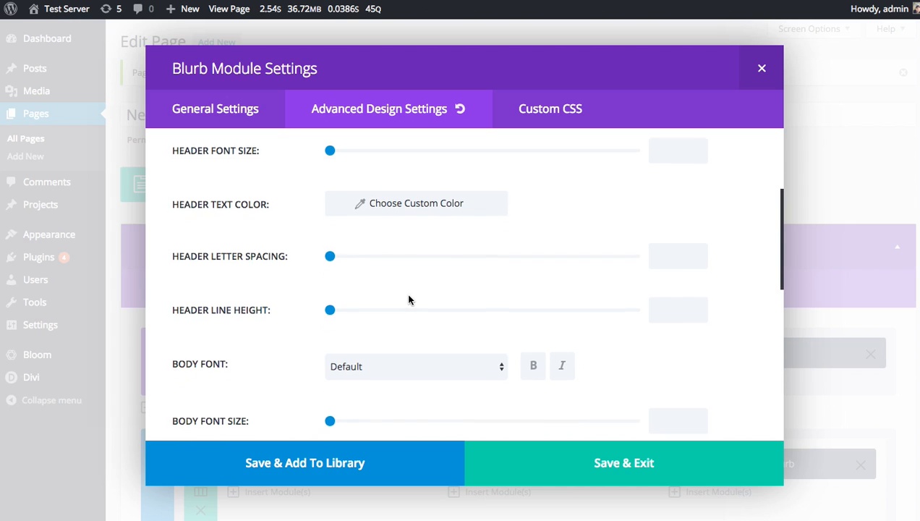
pyautogui.scroll(-9, 408, 299)
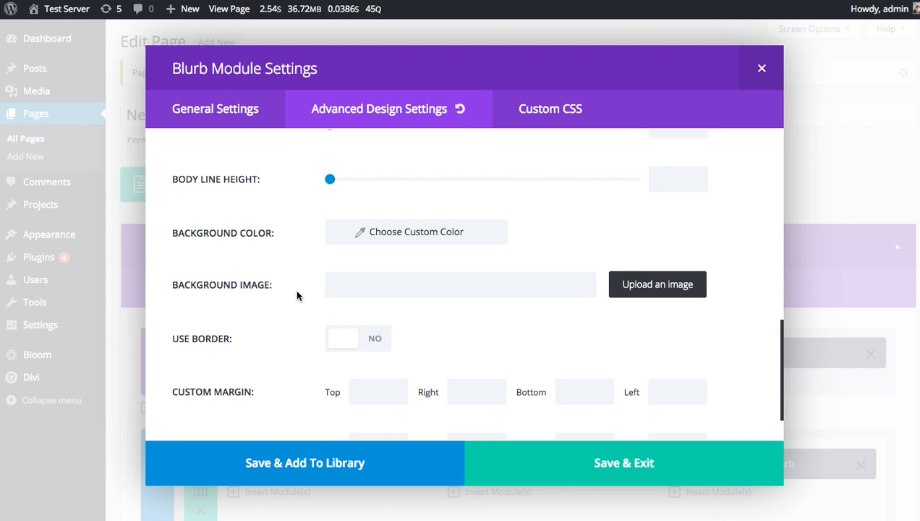
pyautogui.scroll(-1, 297, 296)
pyautogui.scroll(15, 297, 293)
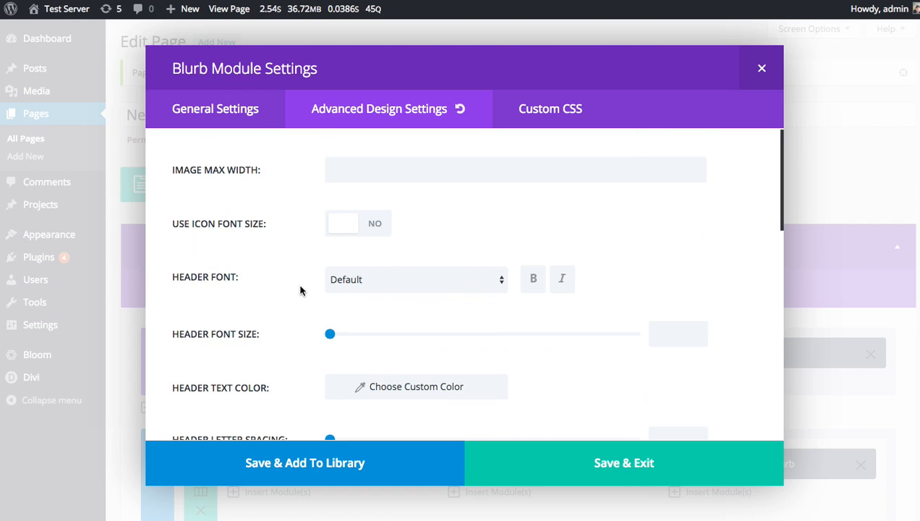
# - Examine the blurb's custom CSS fields, including Blurb Title and Blurb Content, and close the module settings without saving
pyautogui.click(567, 117)
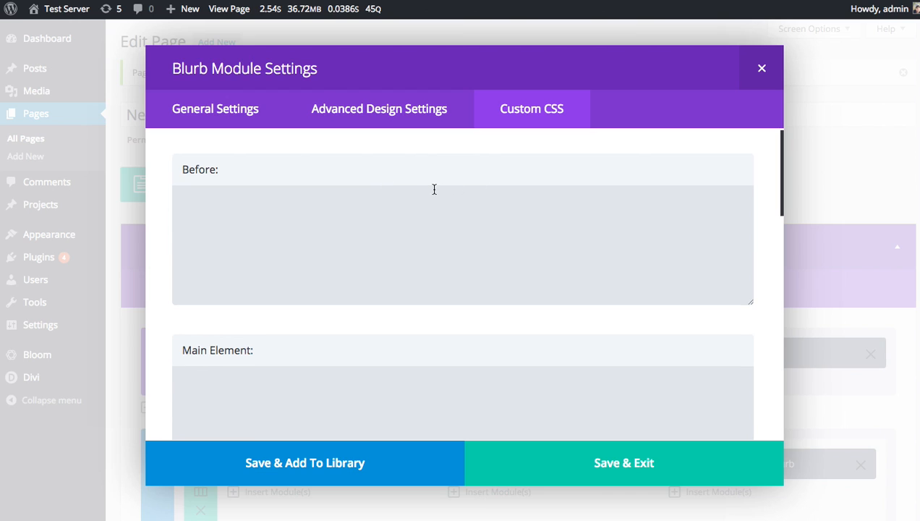
pyautogui.scroll(-5, 434, 189)
pyautogui.scroll(-7, 476, 194)
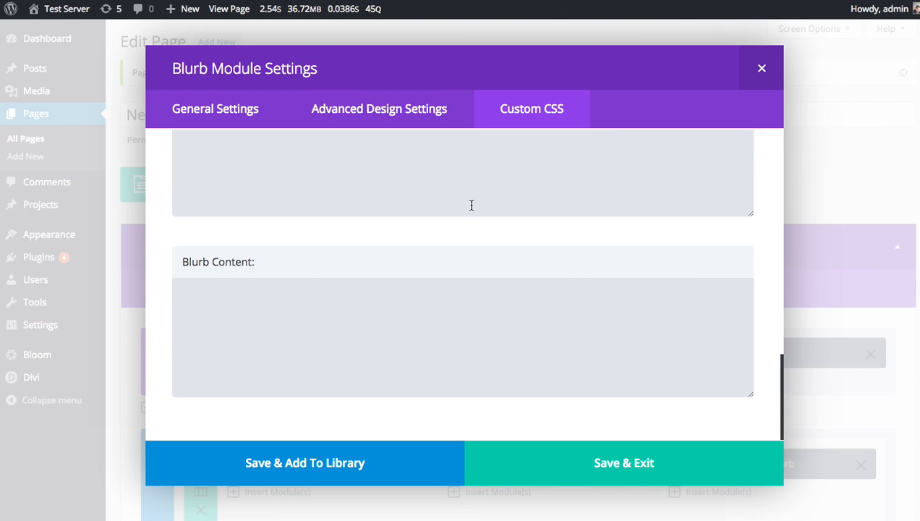
pyautogui.scroll(3, 394, 278)
pyautogui.click(387, 274)
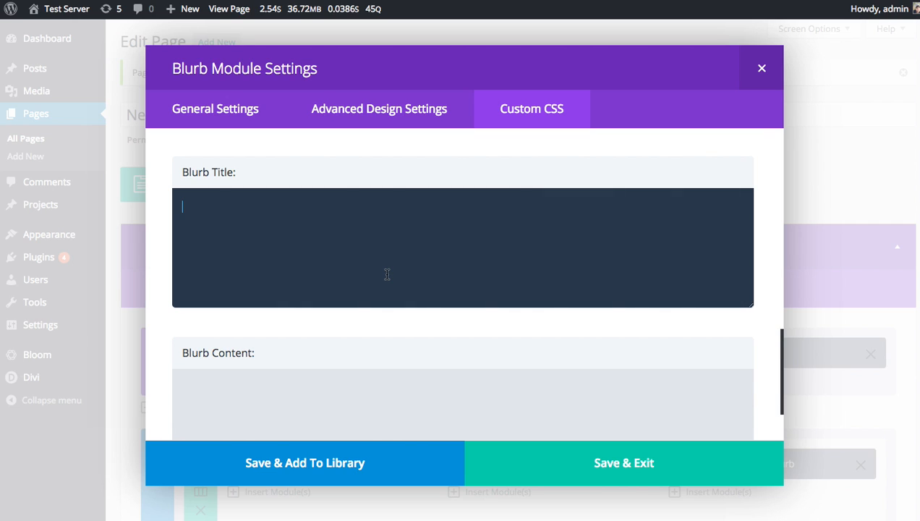
pyautogui.click(382, 116)
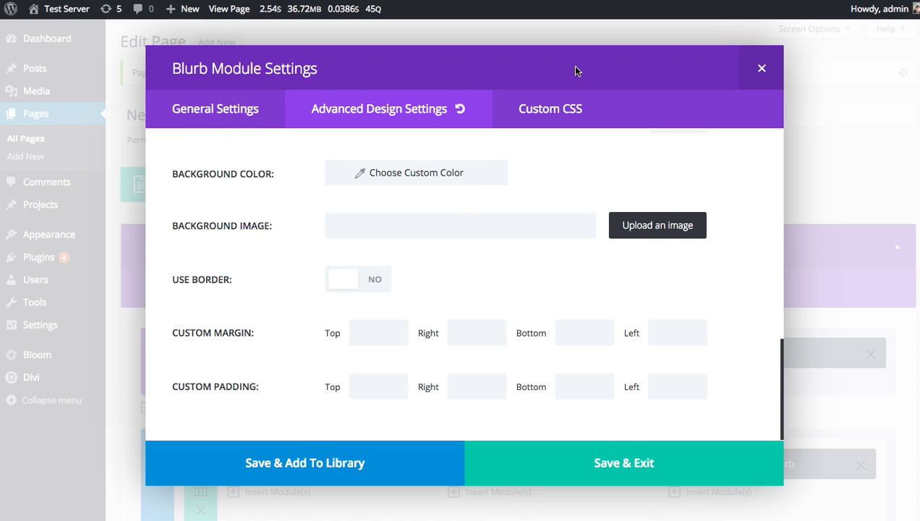
pyautogui.click(760, 70)
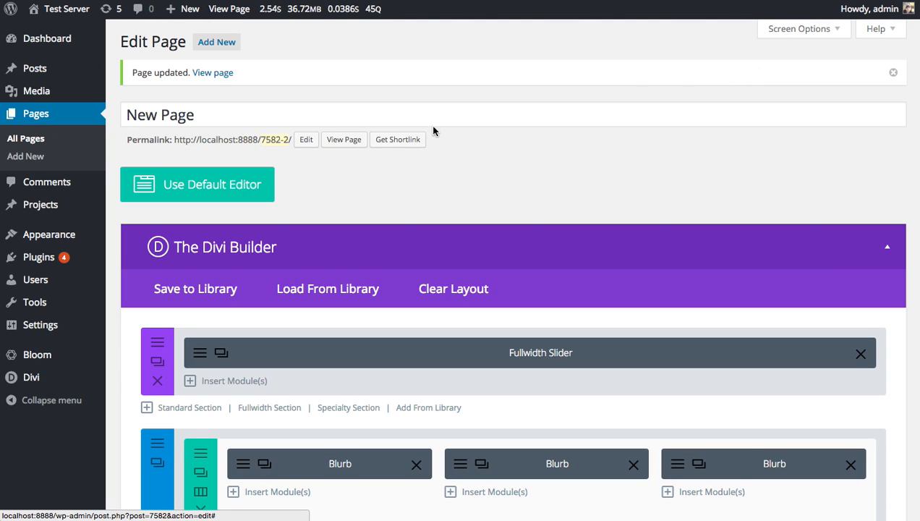
# - View the live page, examine its two rows of blurbs, and return to the page editor
pyautogui.click(353, 139)
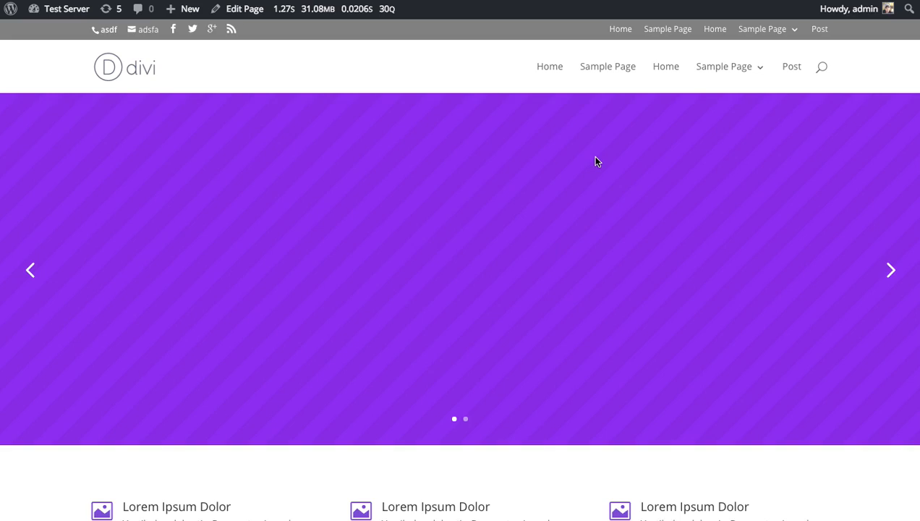
pyautogui.scroll(-5, 592, 156)
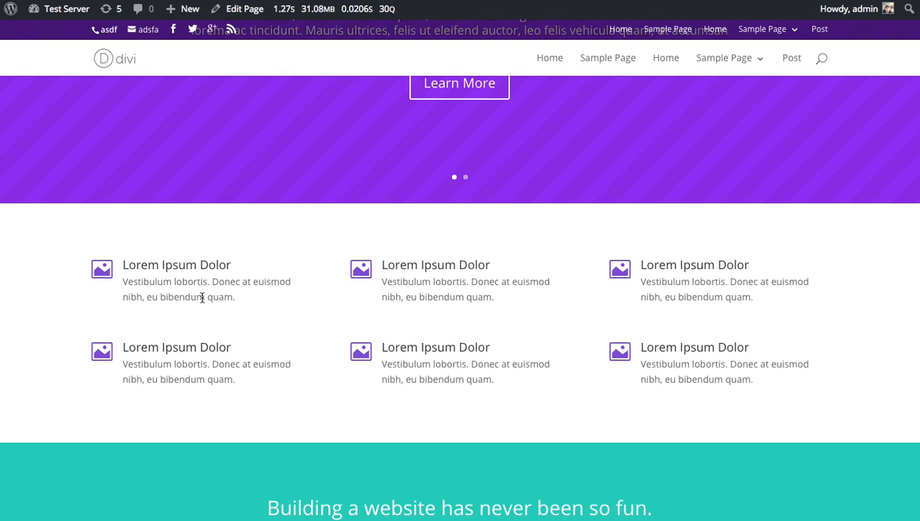
pyautogui.click(137, 1)
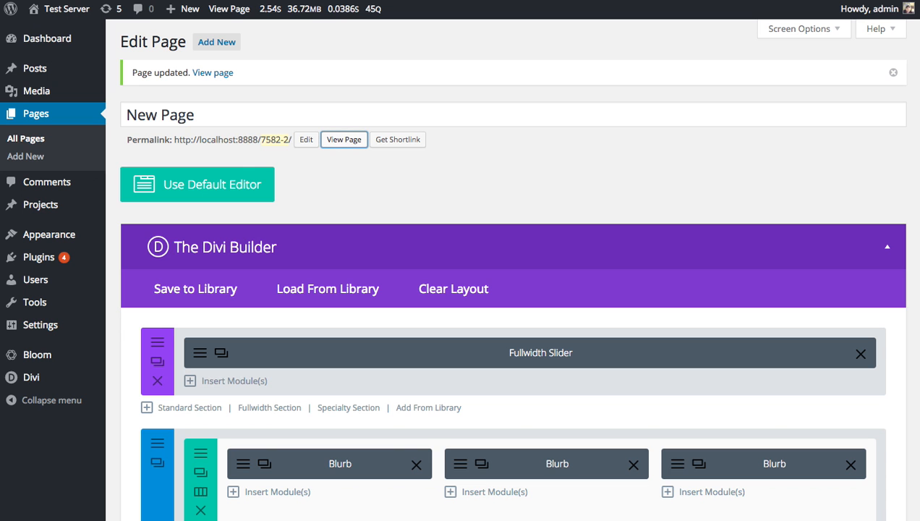
# - Open the settings of the first blurb in the upper blurb row and enable a custom icon font size of 21
pyautogui.scroll(-5, 482, 208)
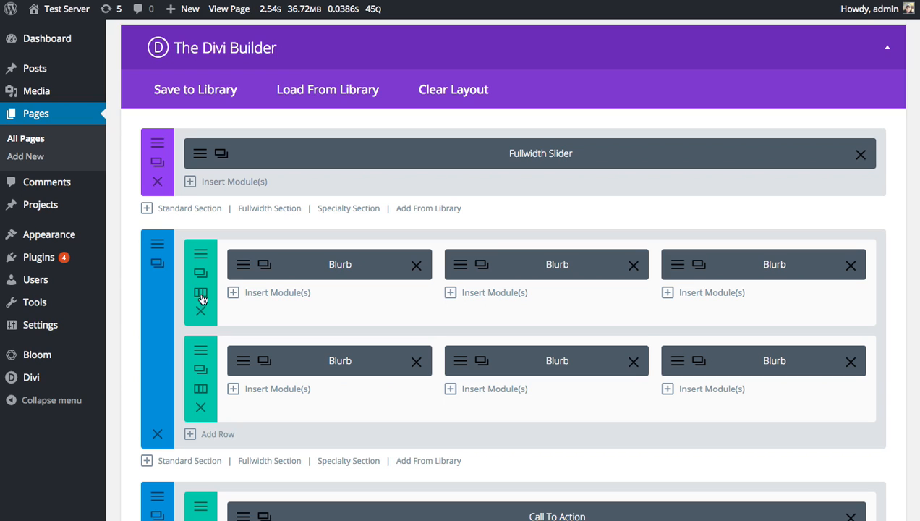
pyautogui.click(243, 266)
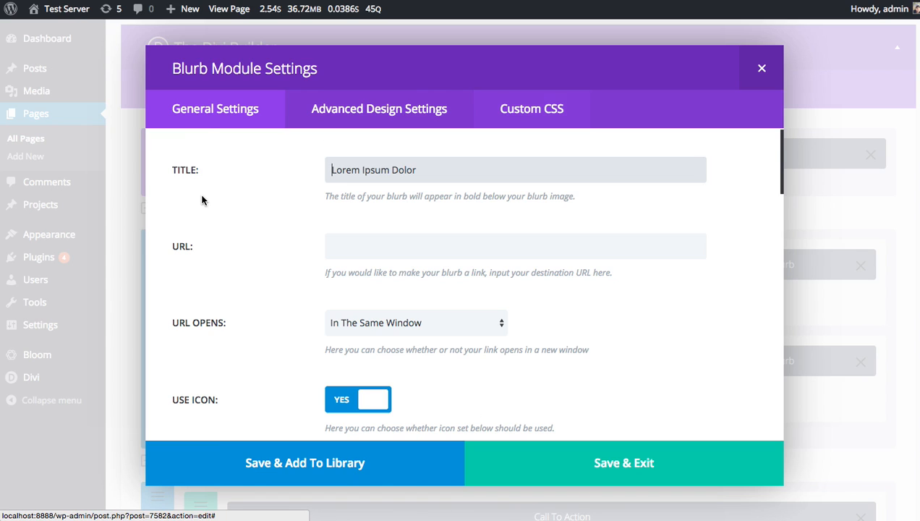
pyautogui.click(362, 119)
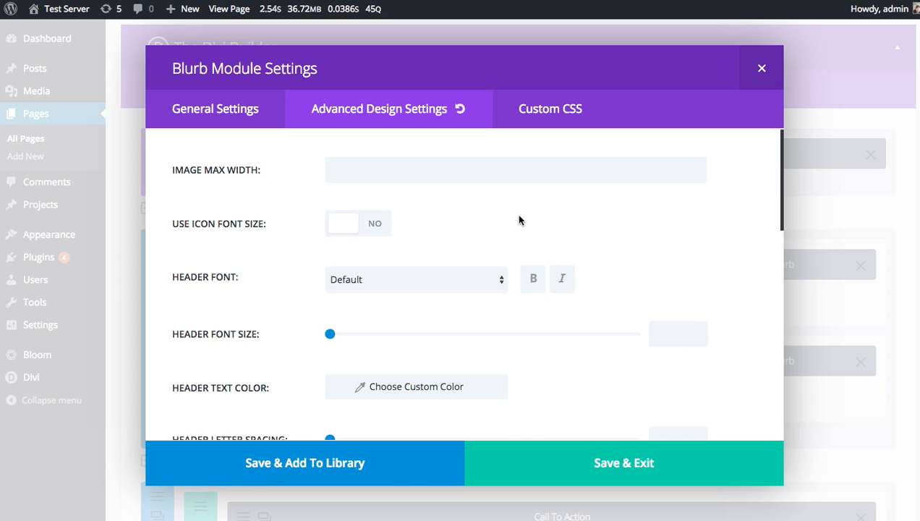
pyautogui.click(375, 225)
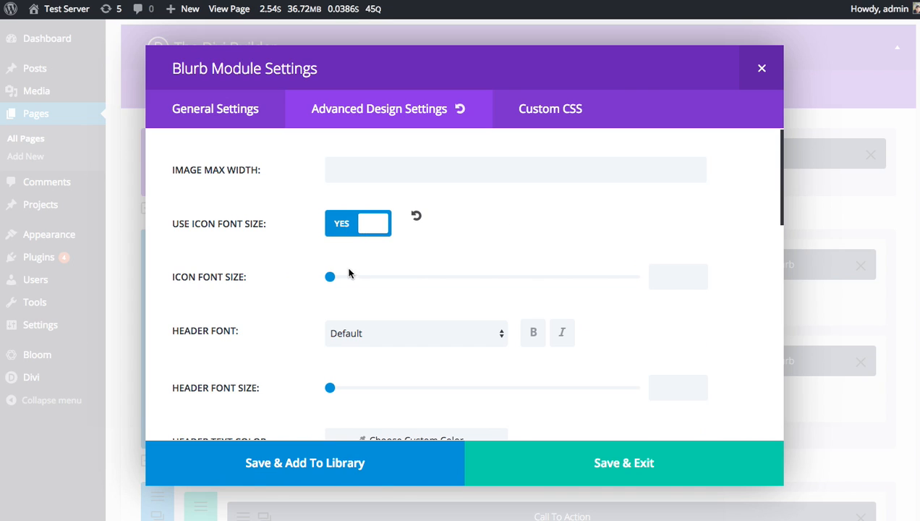
pyautogui.moveTo(332, 278); pyautogui.dragTo(393, 278)
# - Make the blurb's header font bold and set the header font size to 23
pyautogui.scroll(-3, 449, 253)
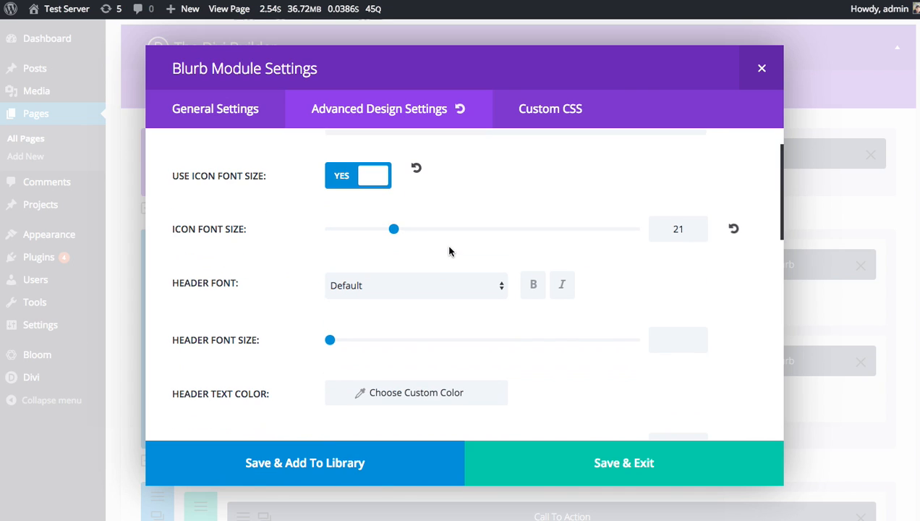
pyautogui.click(522, 273)
pyautogui.scroll(-1, 453, 277)
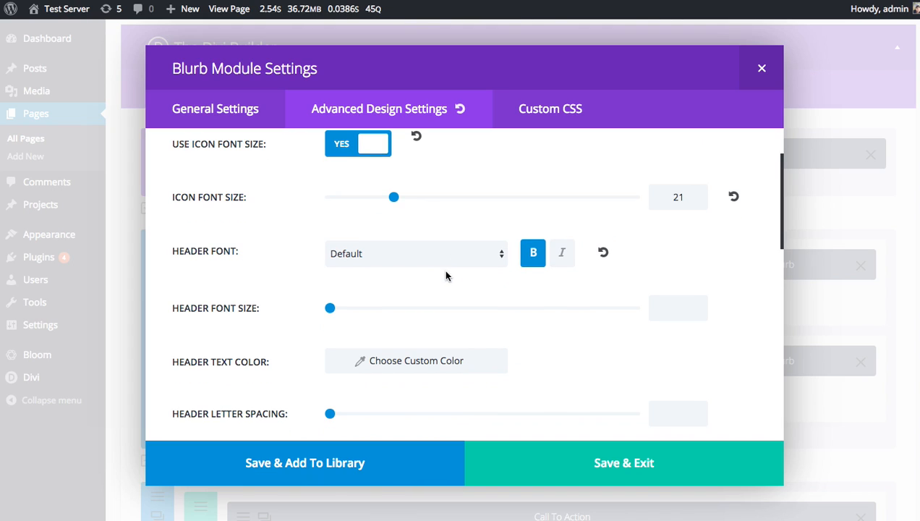
pyautogui.moveTo(334, 308); pyautogui.dragTo(400, 309)
# - Set the blurb's header text color to white and the header letter spacing to 2
pyautogui.scroll(-5, 409, 298)
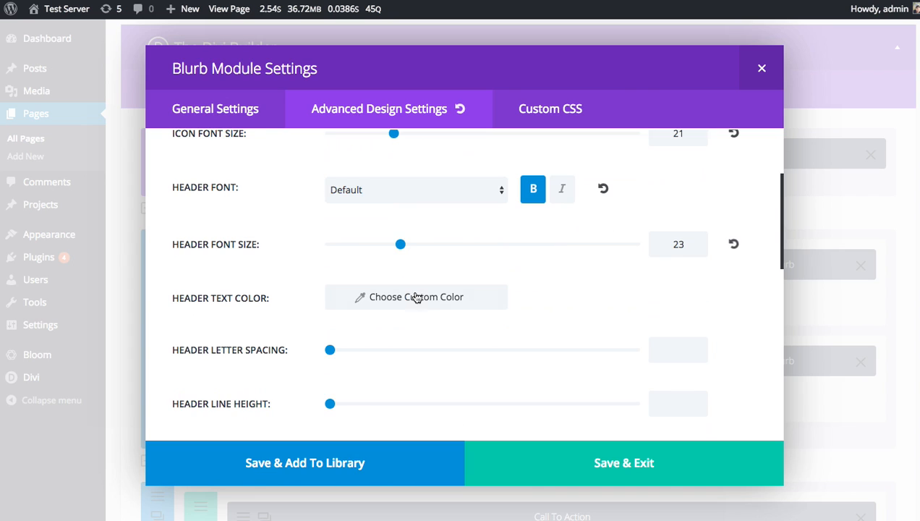
pyautogui.scroll(-1, 284, 282)
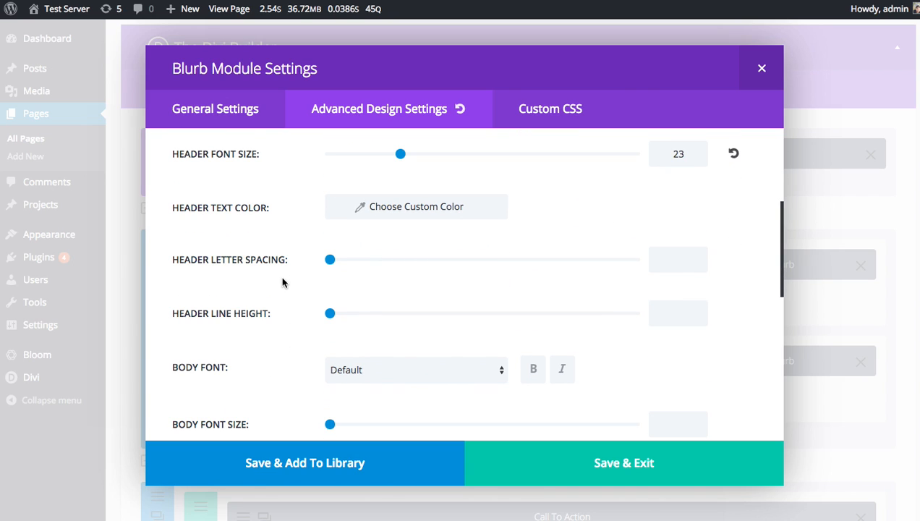
pyautogui.click(386, 210)
pyautogui.click(421, 214)
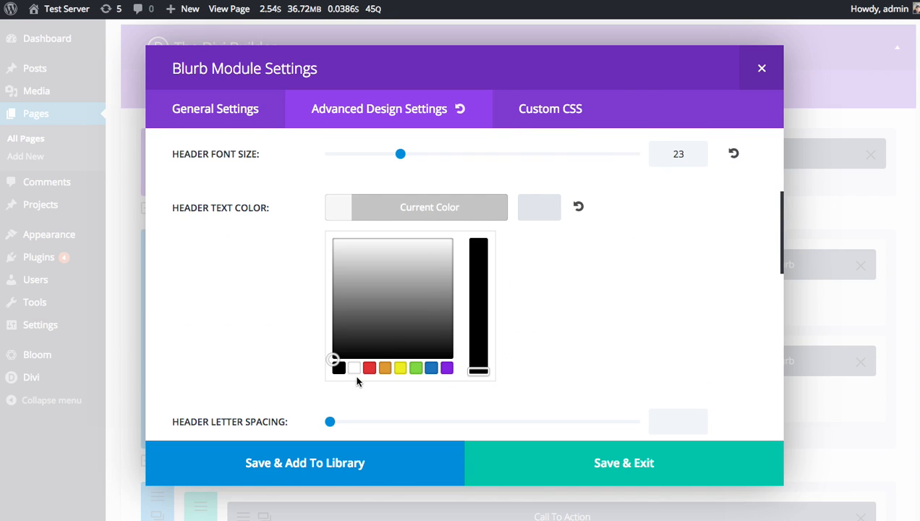
pyautogui.click(355, 370)
pyautogui.click(474, 214)
pyautogui.scroll(-2, 474, 220)
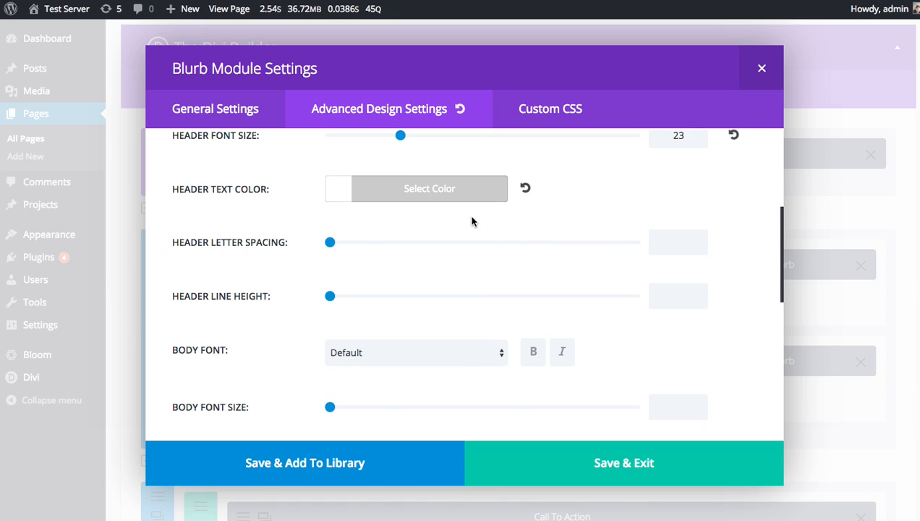
pyautogui.moveTo(330, 221)
pyautogui.mouseDown()
pyautogui.moveTo(348, 221)
pyautogui.moveTo(336, 221)
pyautogui.mouseUp()
# - Set the blurb's body text color to white
pyautogui.scroll(-1, 287, 268)
pyautogui.scroll(-5, 287, 265)
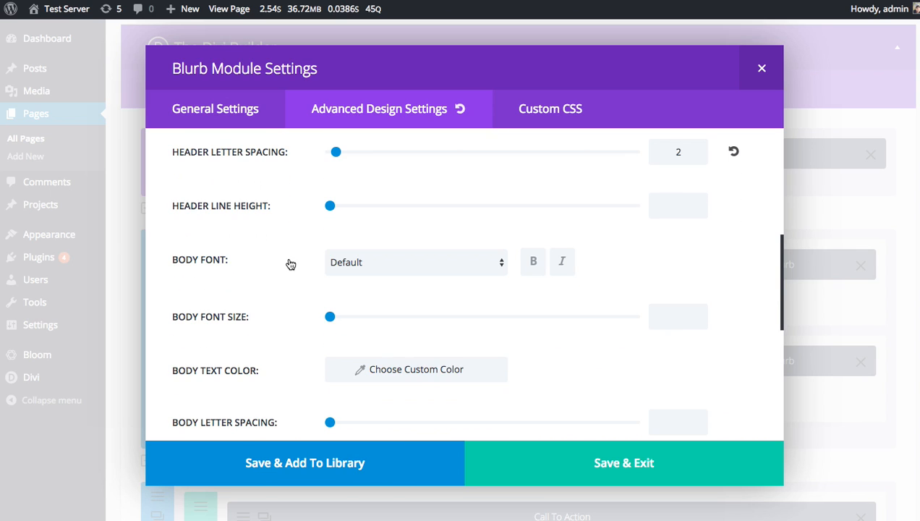
pyautogui.click(385, 301)
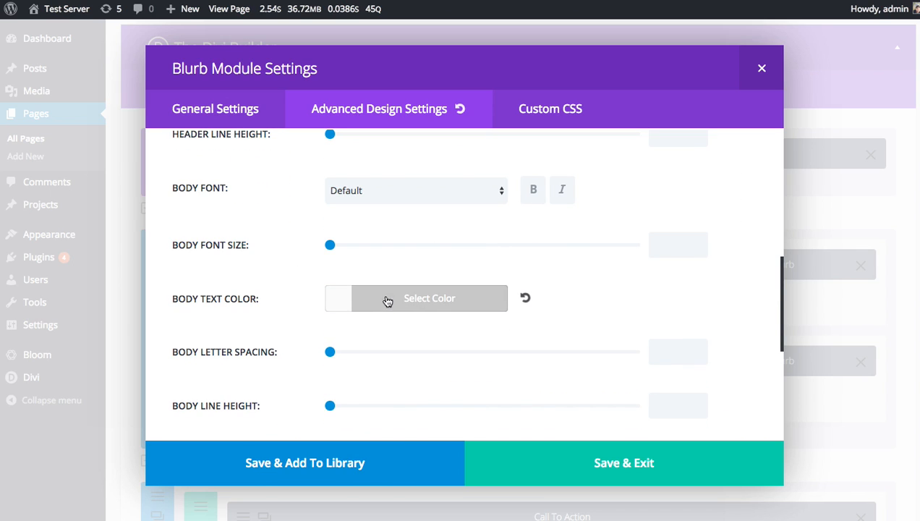
pyautogui.click(391, 302)
pyautogui.scroll(-3, 375, 381)
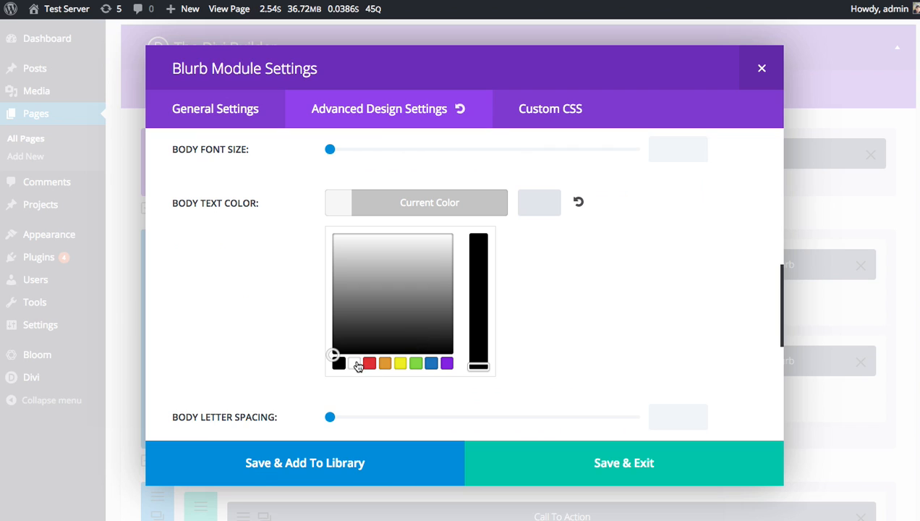
pyautogui.click(354, 363)
pyautogui.click(432, 205)
pyautogui.scroll(-4, 261, 302)
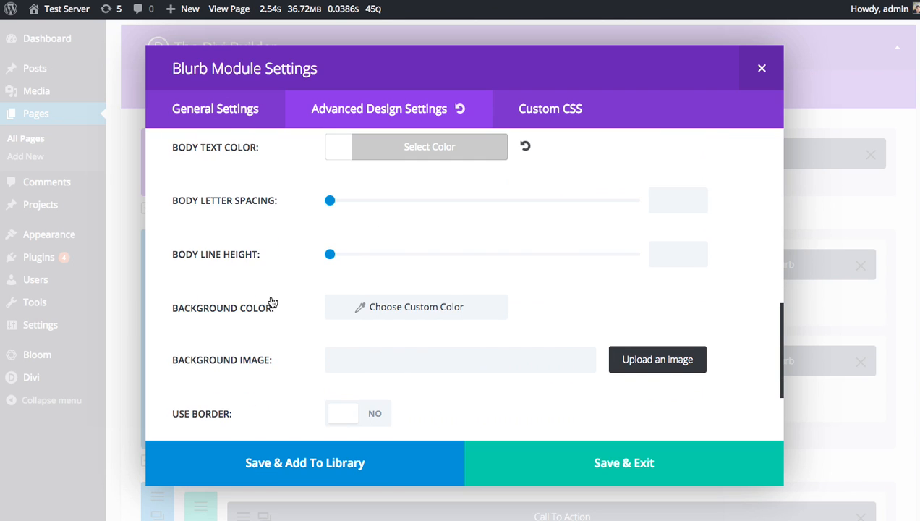
# - Set the blurb's background color to the purple palette swatch
pyautogui.scroll(-1, 304, 294)
pyautogui.click(366, 254)
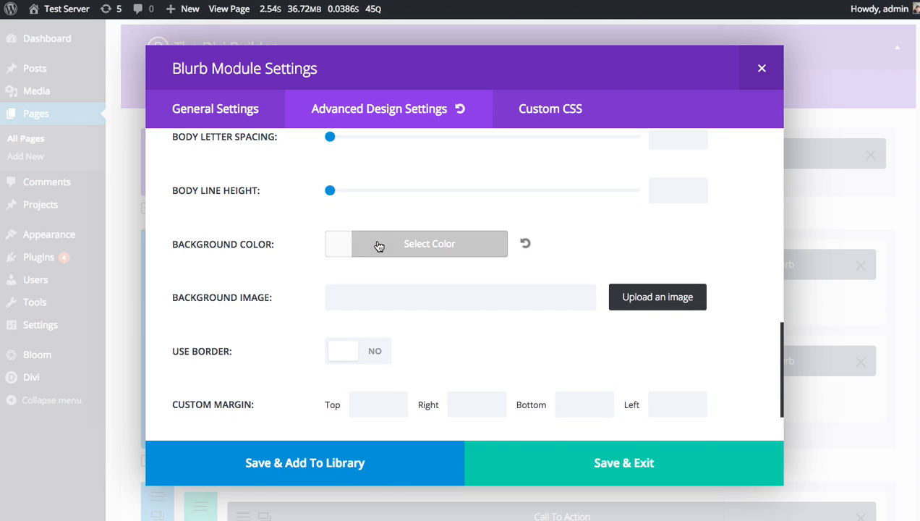
pyautogui.click(376, 246)
pyautogui.click(446, 405)
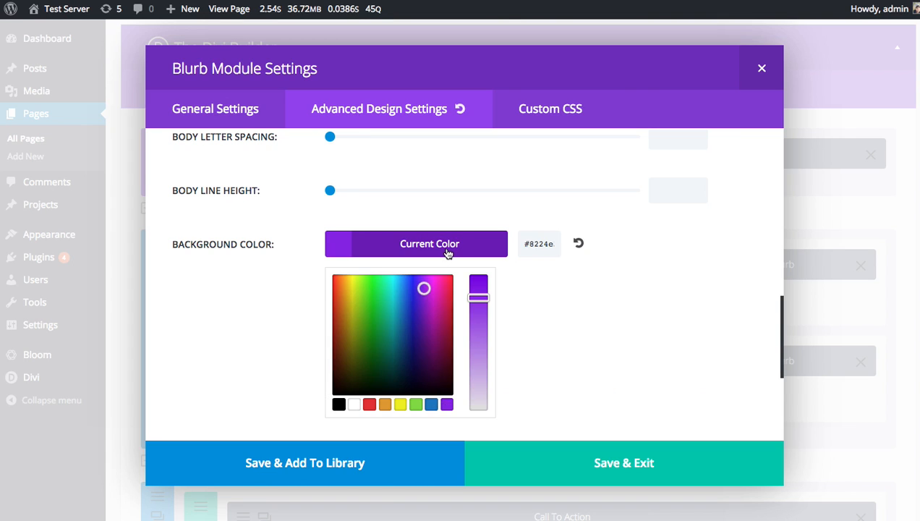
pyautogui.click(447, 252)
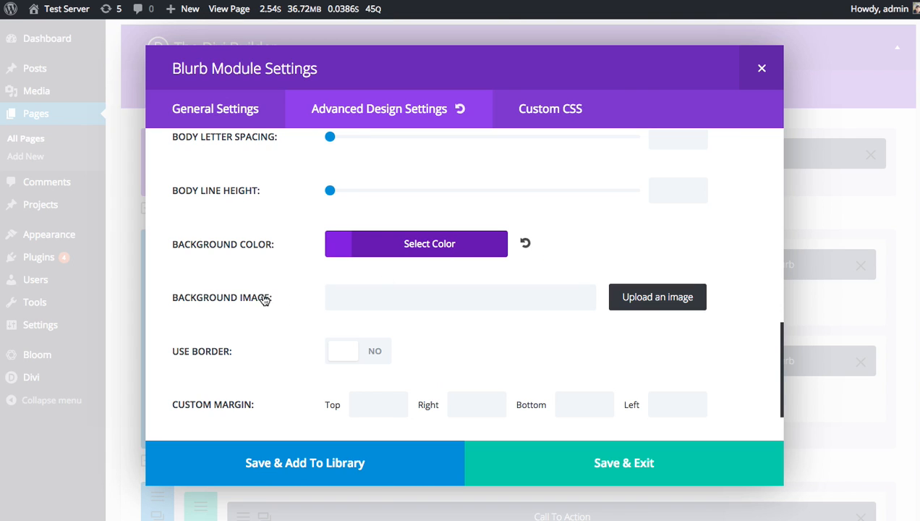
# - Set the blurb's custom padding to 80 for the top, right, bottom and left sides
pyautogui.scroll(-2, 279, 293)
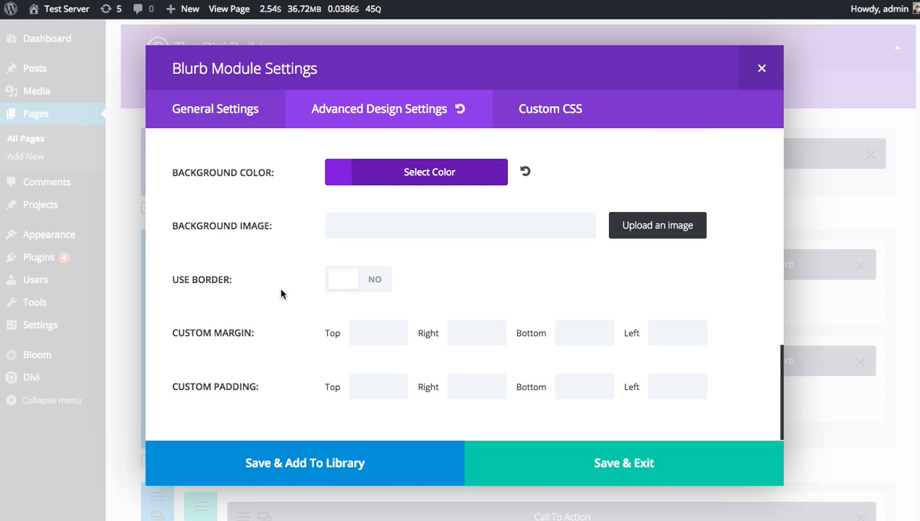
pyautogui.click(369, 376)
pyautogui.write('80')
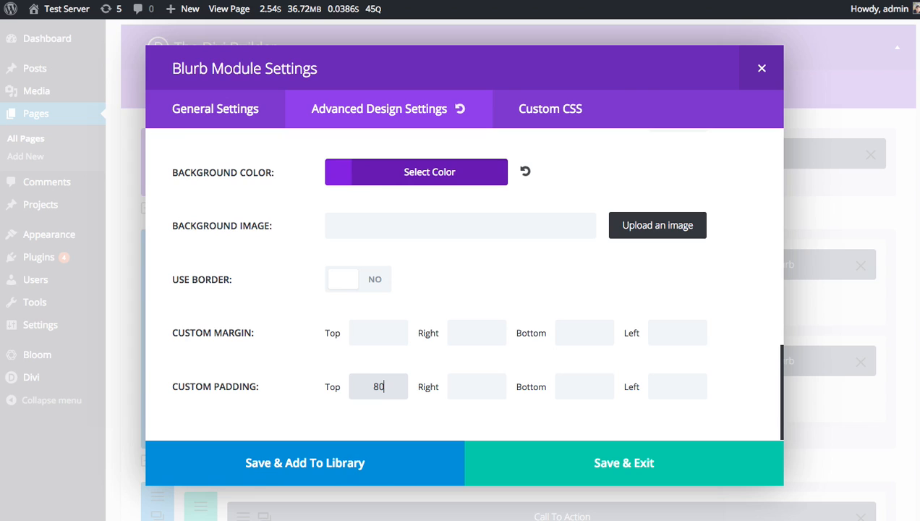
pyautogui.doubleClick(377, 386)
pyautogui.hotkey('ctrl', 'c')
pyautogui.click(490, 392)
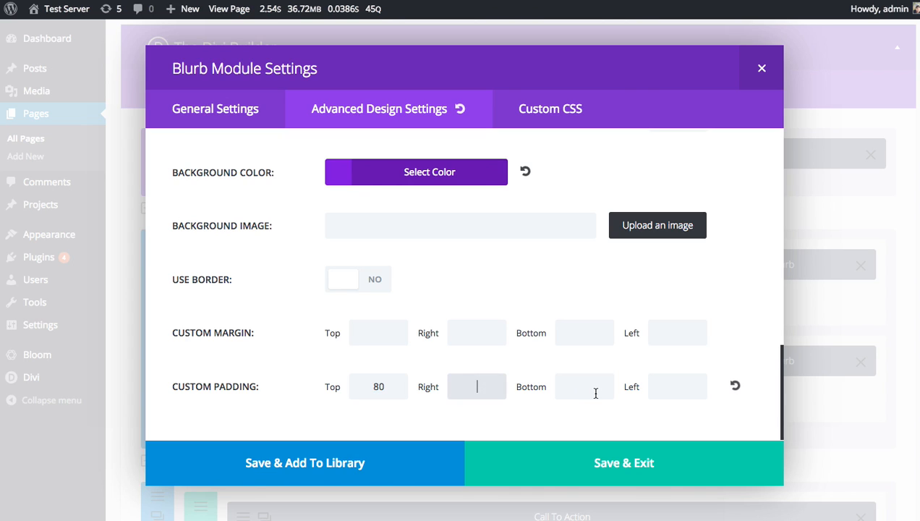
pyautogui.hotkey('ctrl', 'v')
pyautogui.click(590, 390)
pyautogui.hotkey('ctrl', 'v')
pyautogui.click(674, 386)
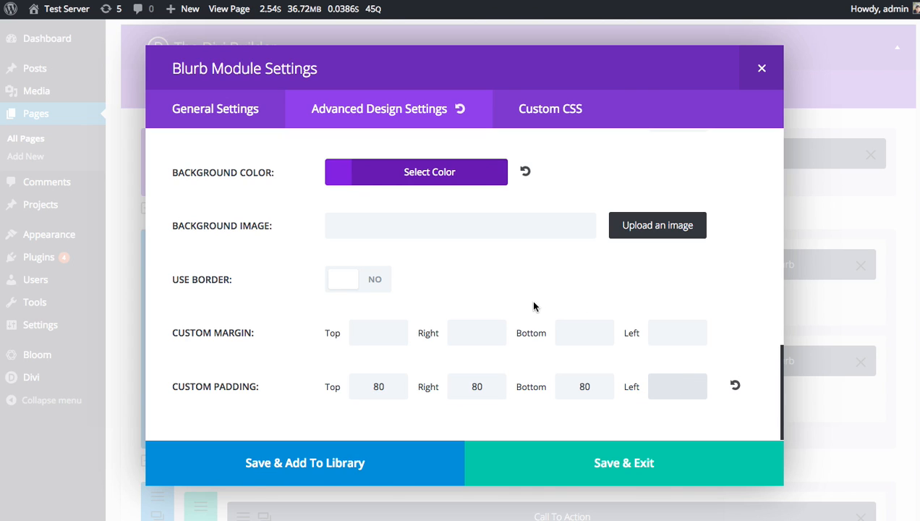
pyautogui.scroll(5, 643, 338)
pyautogui.scroll(-5, 653, 345)
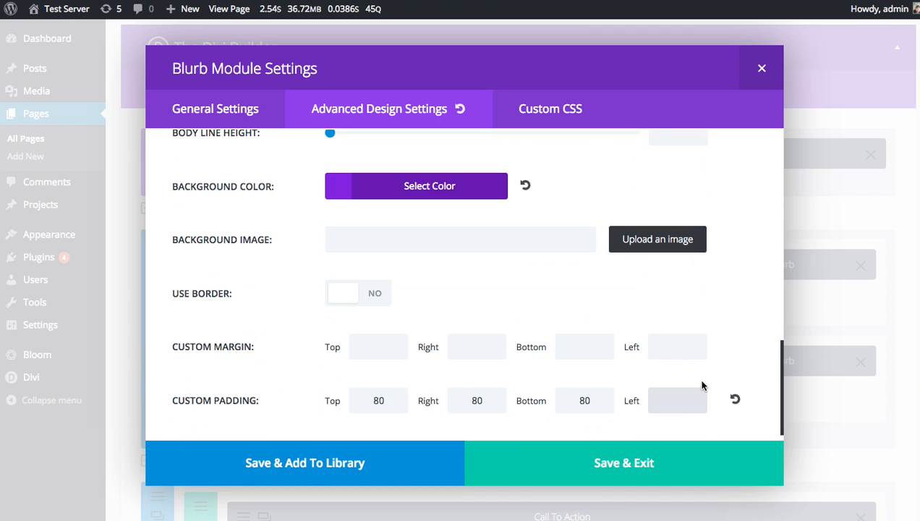
pyautogui.hotkey('ctrl', 'v')
# - In the blurb's general settings, change the image/icon placement so the icon sits above the text
pyautogui.scroll(10, 715, 350)
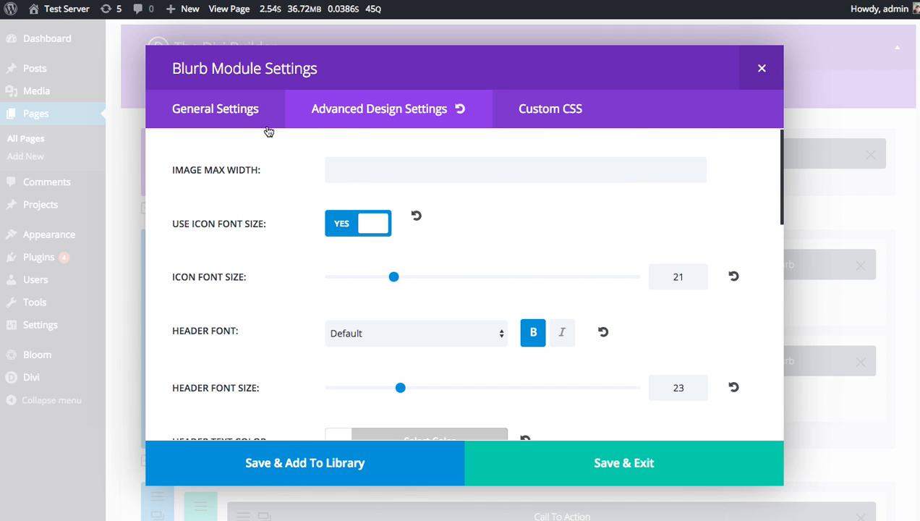
pyautogui.click(226, 122)
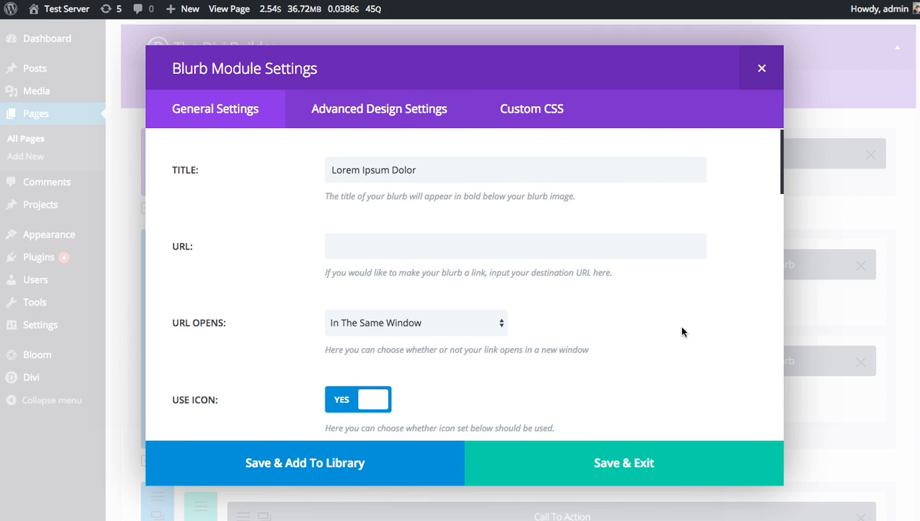
pyautogui.scroll(-2, 677, 324)
pyautogui.scroll(-12, 685, 329)
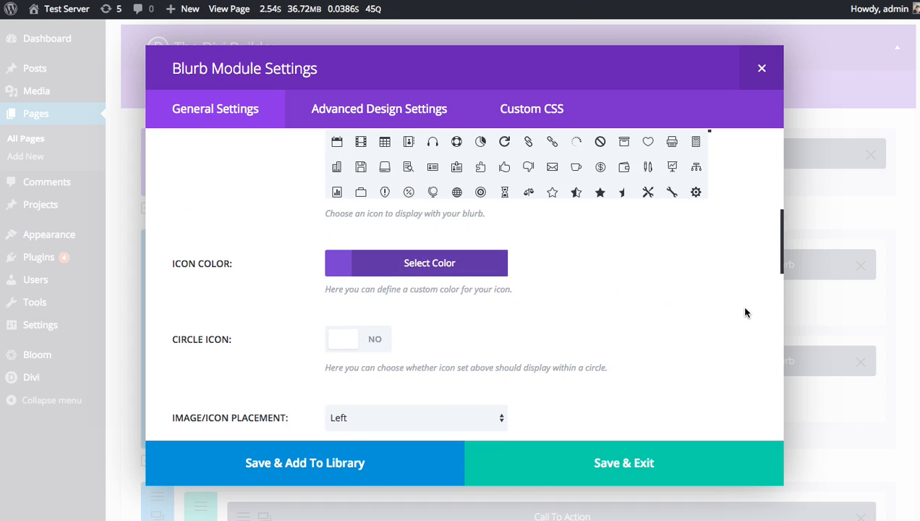
pyautogui.scroll(-2, 724, 308)
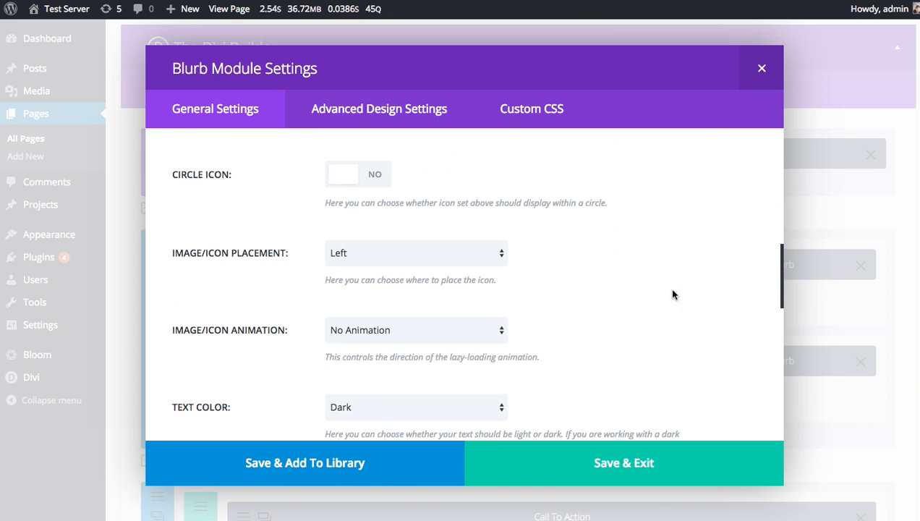
pyautogui.click(382, 252)
pyautogui.click(381, 242)
# - Set the blurb's text orientation to Center and save the module settings
pyautogui.scroll(-8, 621, 288)
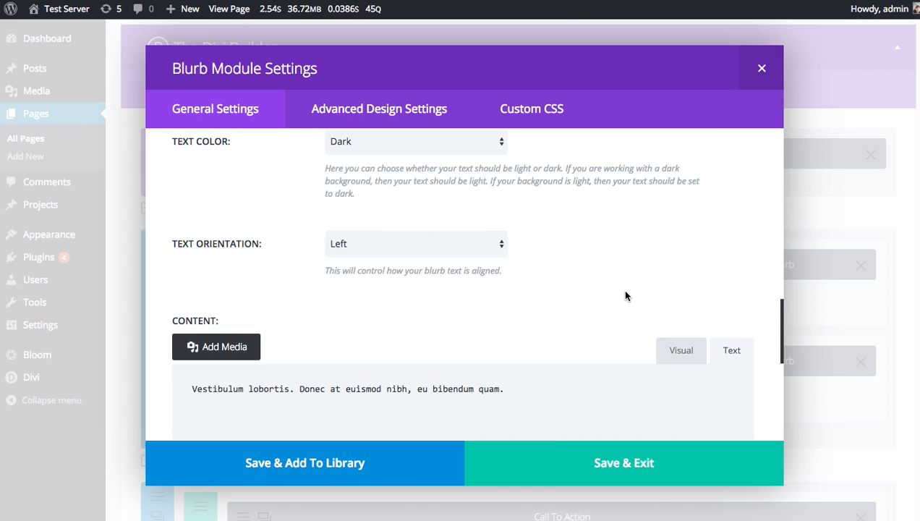
pyautogui.click(406, 240)
pyautogui.click(405, 256)
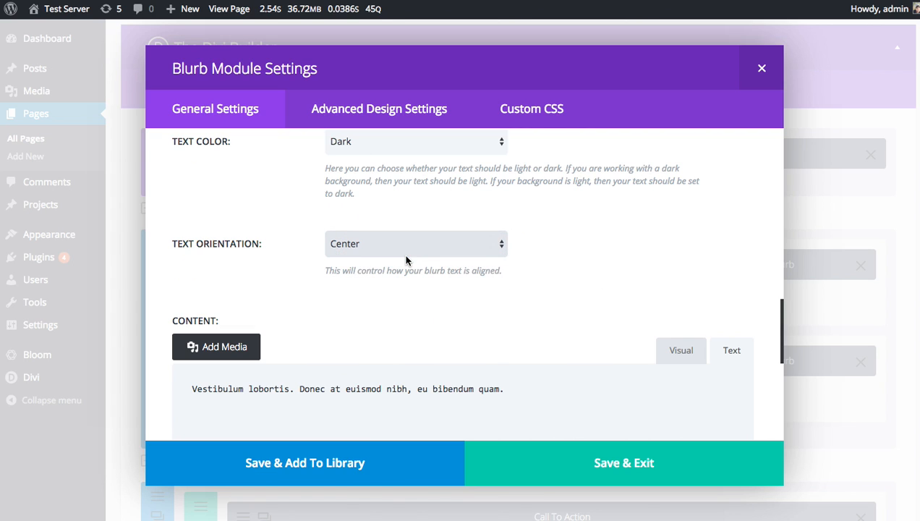
pyautogui.click(640, 461)
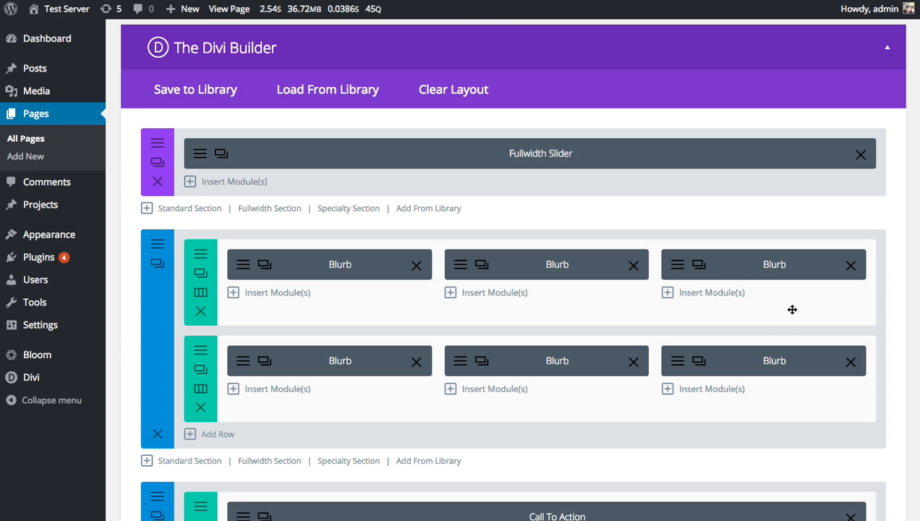
# - Update the page and reload its live view to check the restyled first blurb
pyautogui.scroll(-15, 839, 322)
pyautogui.scroll(1, 867, 177)
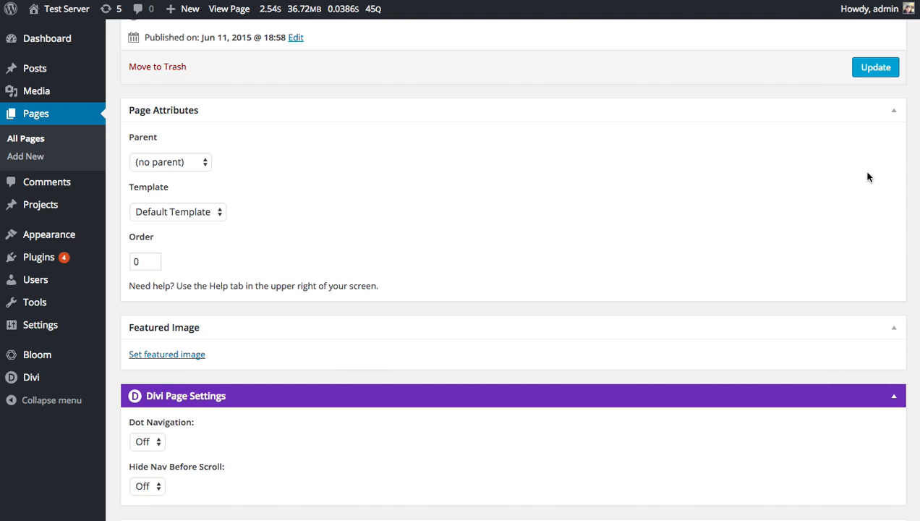
pyautogui.click(881, 73)
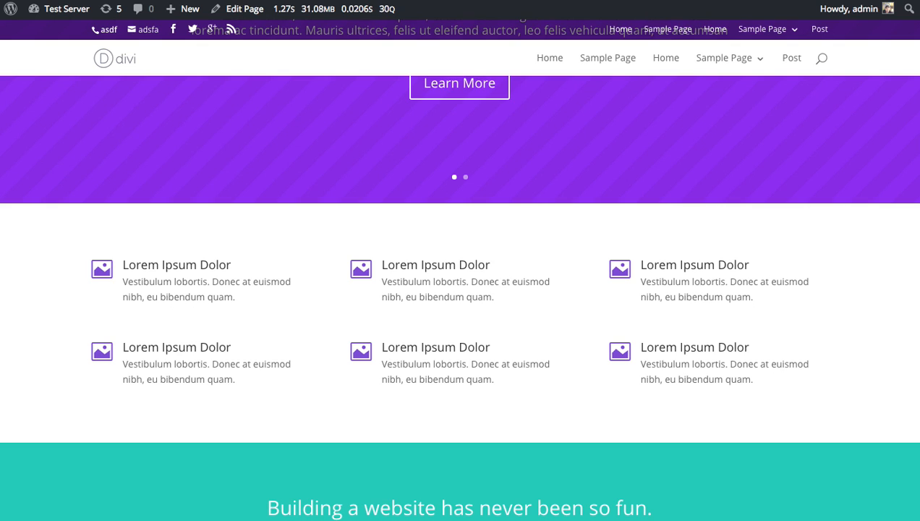
pyautogui.press('super+r')
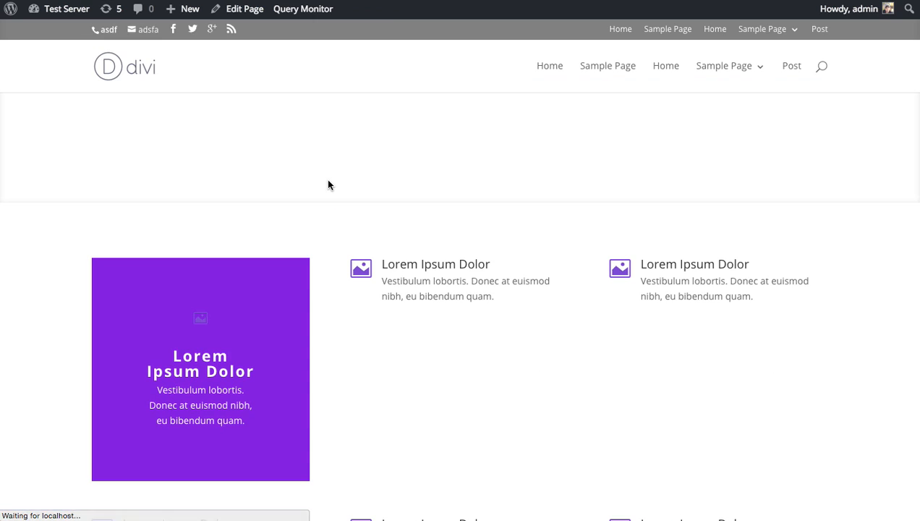
pyautogui.scroll(-2, 334, 184)
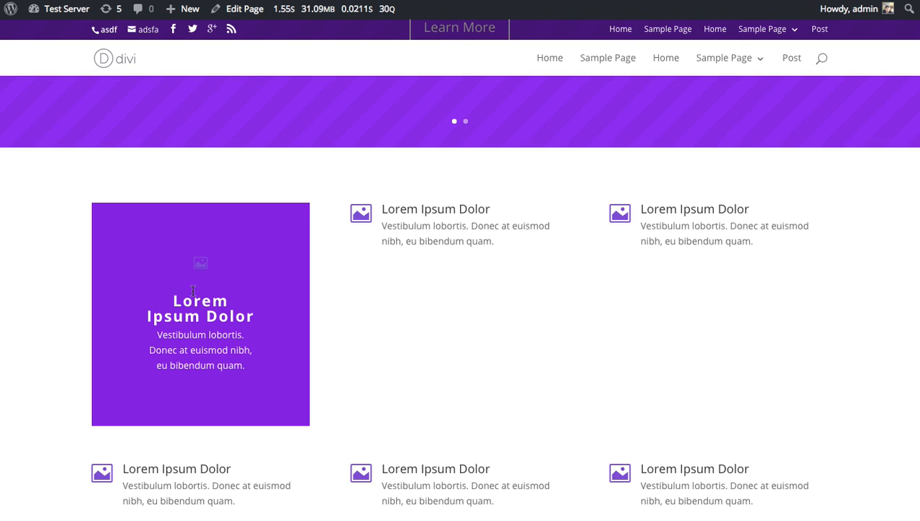
pyautogui.scroll(-2, 215, 304)
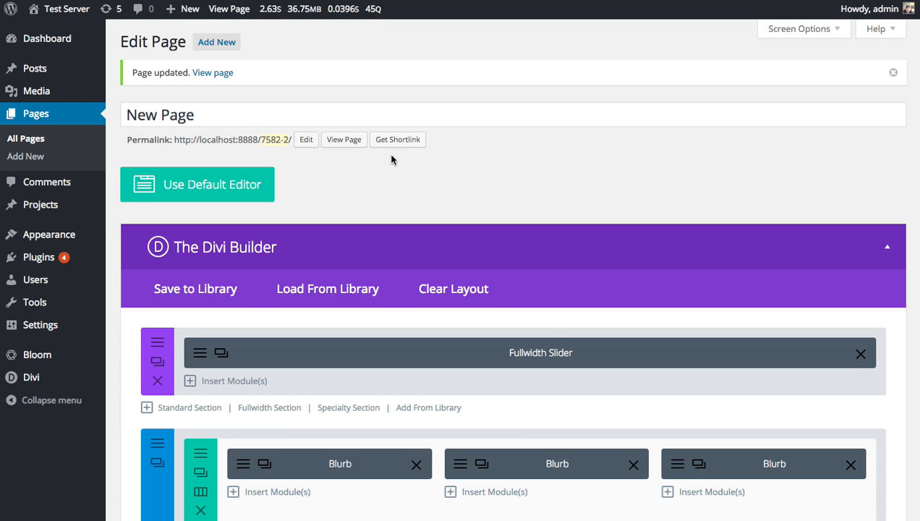
# - Reopen the first blurb of the upper row in the page editor, set its icon color to white (#ffffff) and save the module
pyautogui.scroll(-3, 391, 159)
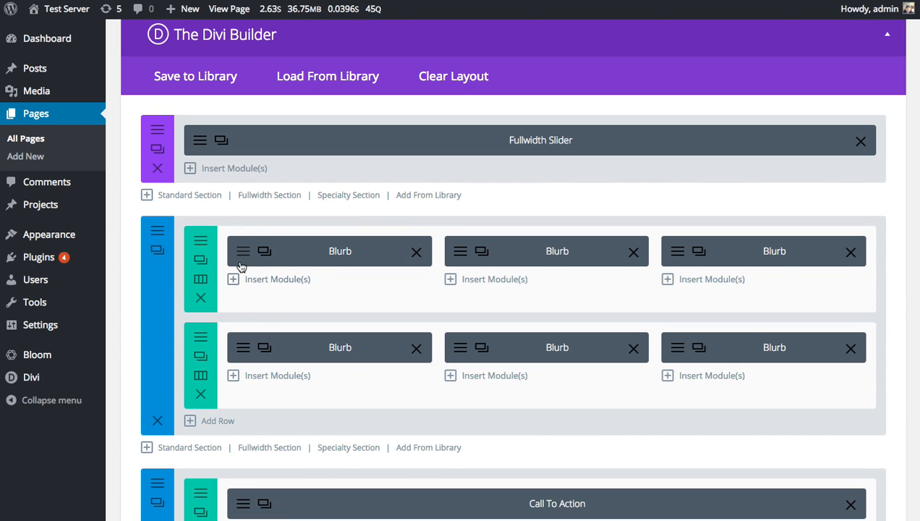
pyautogui.click(242, 251)
pyautogui.scroll(-3, 261, 262)
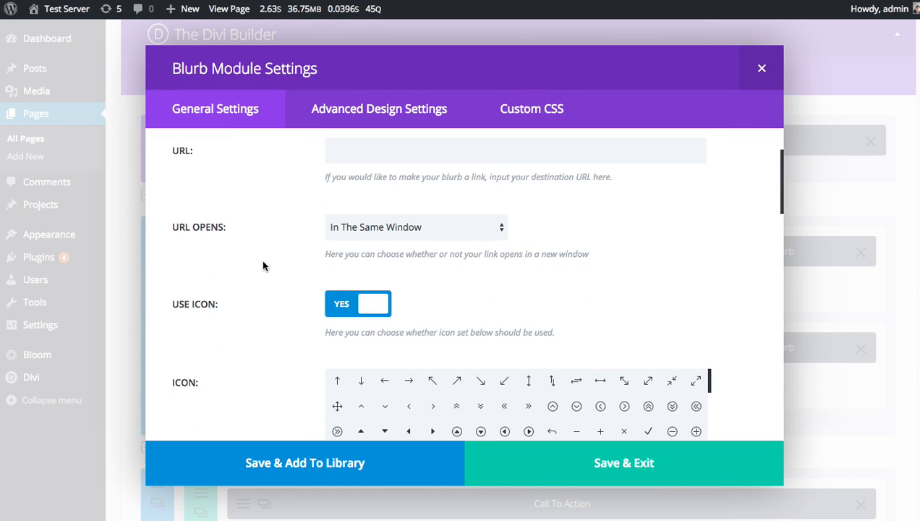
pyautogui.scroll(-5, 262, 267)
pyautogui.click(346, 285)
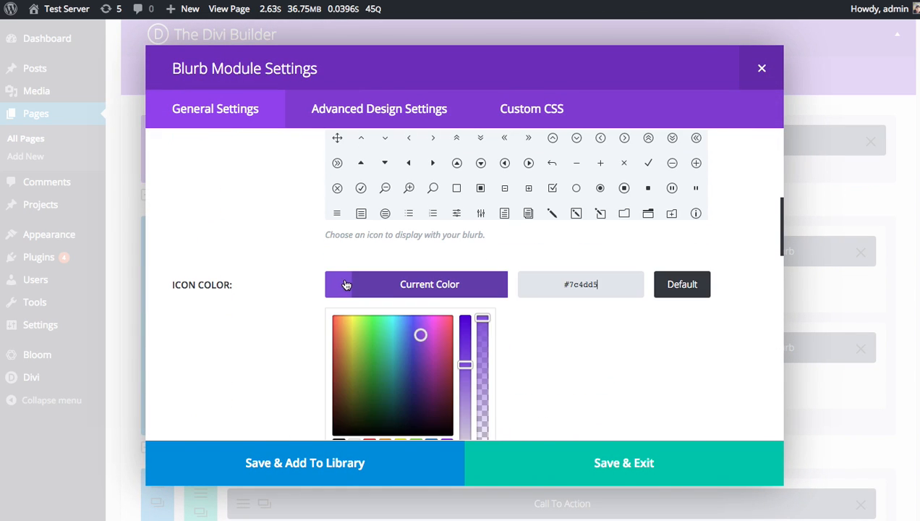
pyautogui.scroll(-3, 376, 304)
pyautogui.click(354, 357)
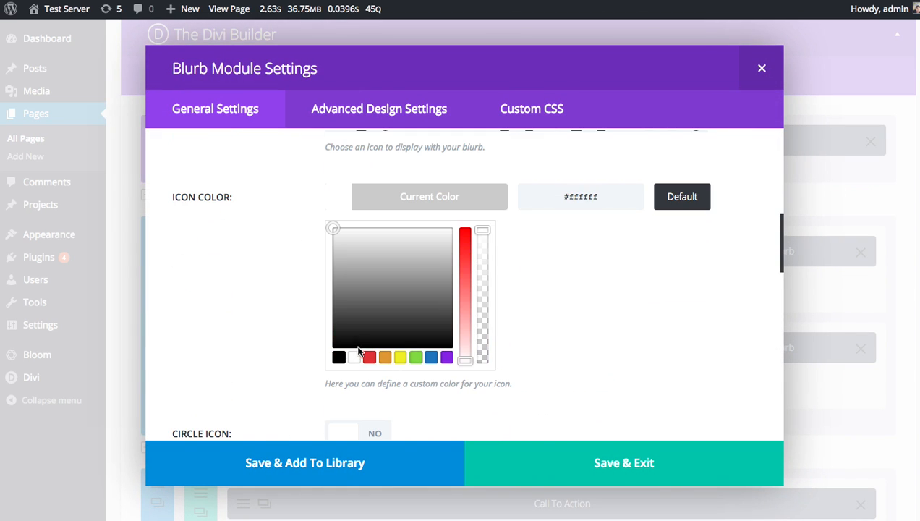
pyautogui.click(449, 206)
pyautogui.click(578, 458)
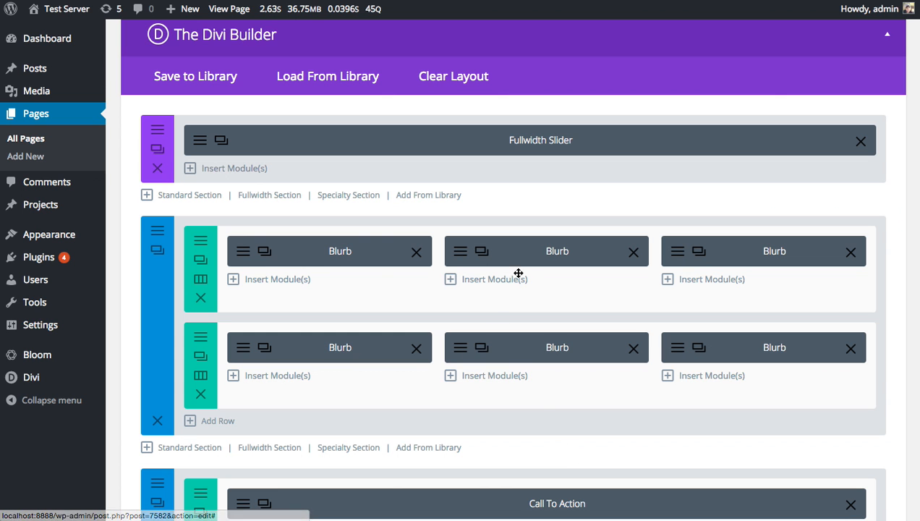
# - Replace the second and third blurbs of the upper row with two duplicates of the first blurb, one in each emptied column
pyautogui.click(633, 253)
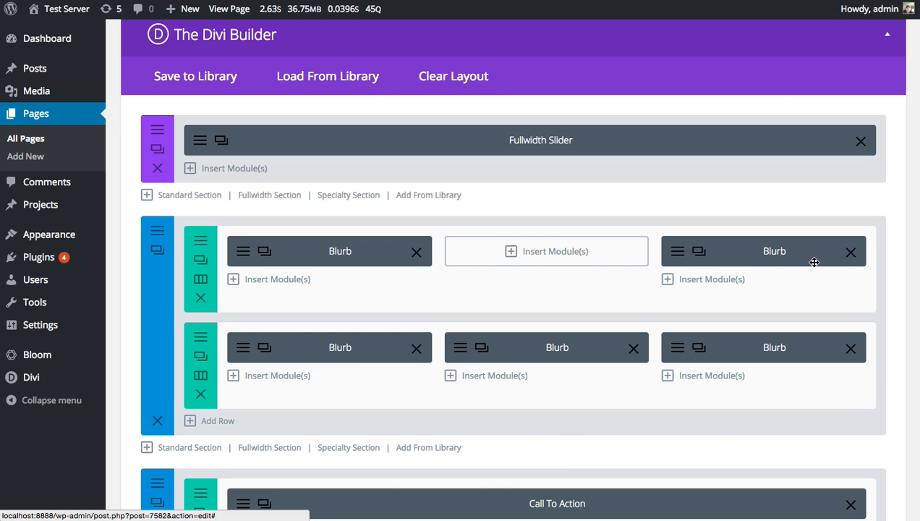
pyautogui.click(850, 252)
pyautogui.click(265, 253)
pyautogui.click(265, 289)
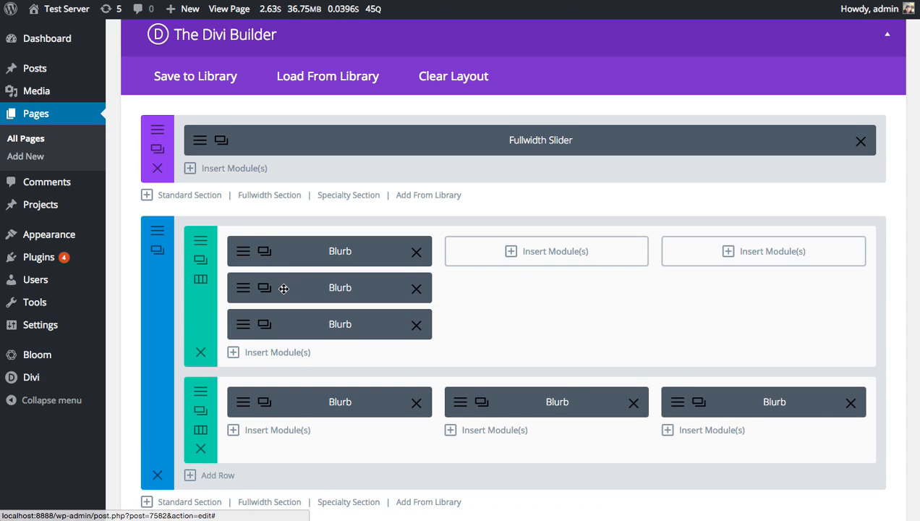
pyautogui.moveTo(284, 289); pyautogui.dragTo(714, 244)
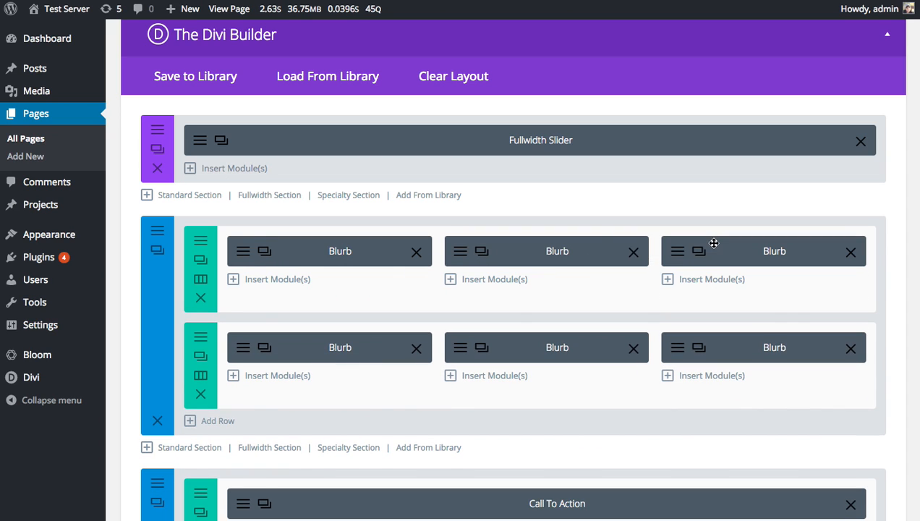
# - Update the page and check the three matching blurbs of the upper row in the live view
pyautogui.scroll(-5, 714, 244)
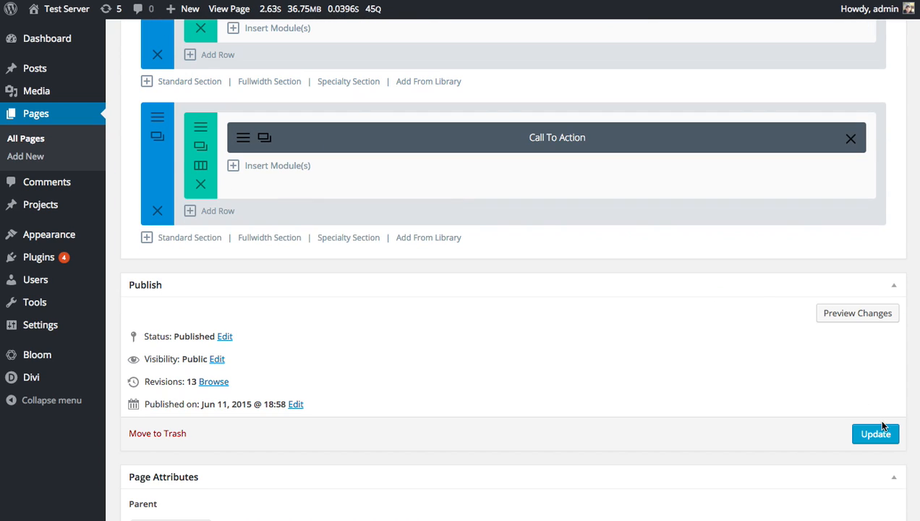
pyautogui.click(877, 433)
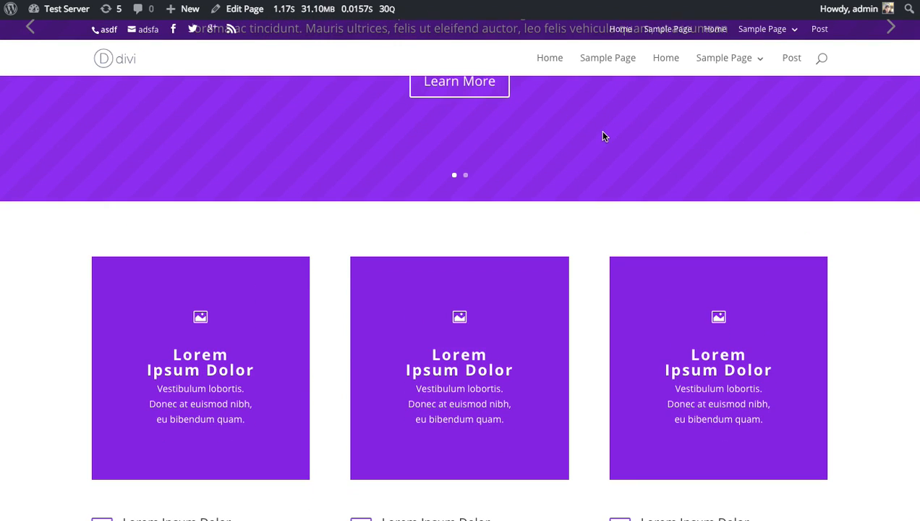
pyautogui.scroll(-1, 603, 136)
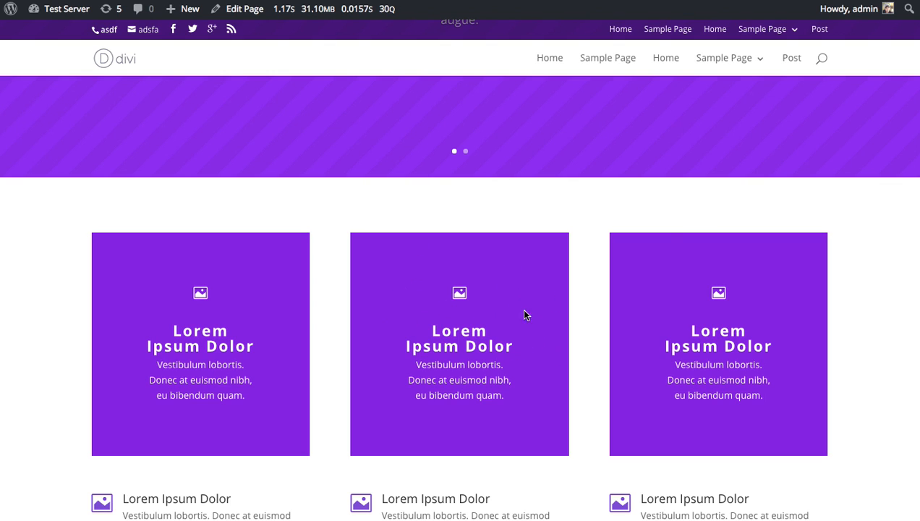
pyautogui.scroll(-6, 457, 317)
pyautogui.scroll(2, 516, 296)
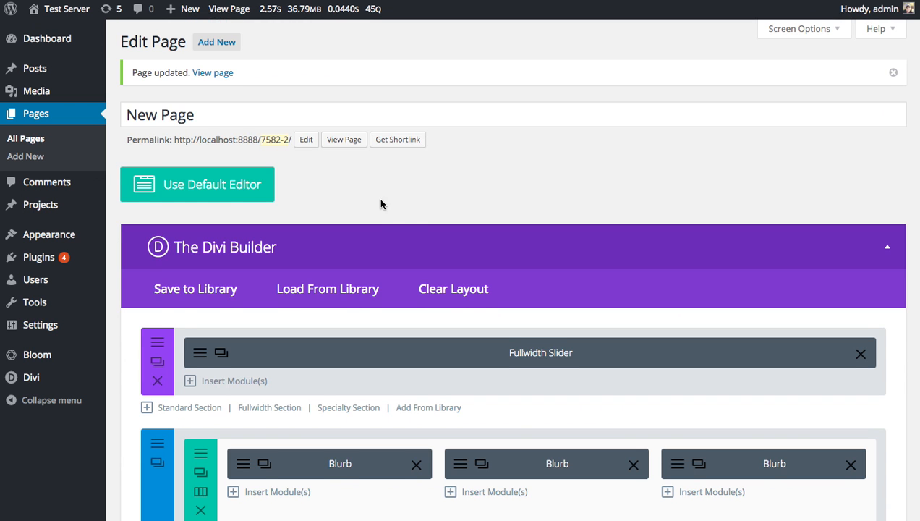
# - Start adding the upper row's first blurb to the library, excluding General settings and Custom CSS so only Advanced Design settings sync
pyautogui.scroll(-5, 380, 204)
pyautogui.click(243, 211)
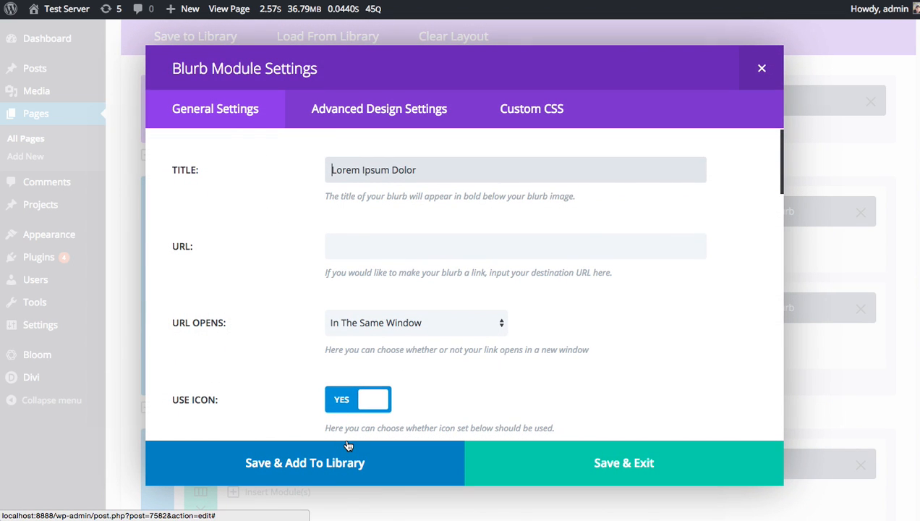
pyautogui.click(332, 465)
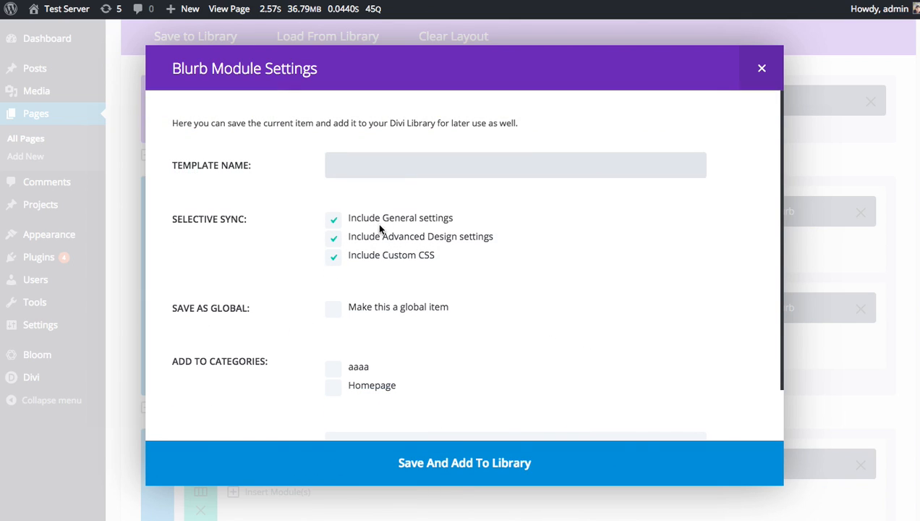
pyautogui.click(405, 258)
pyautogui.click(391, 220)
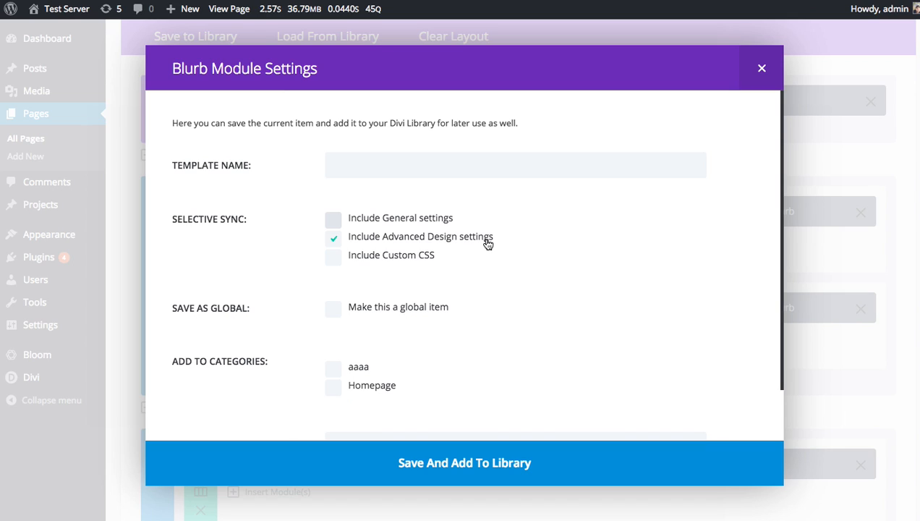
# - Name the library template "Block Blurb", assign it to the Homepage category, and save it to the library
pyautogui.click(377, 166)
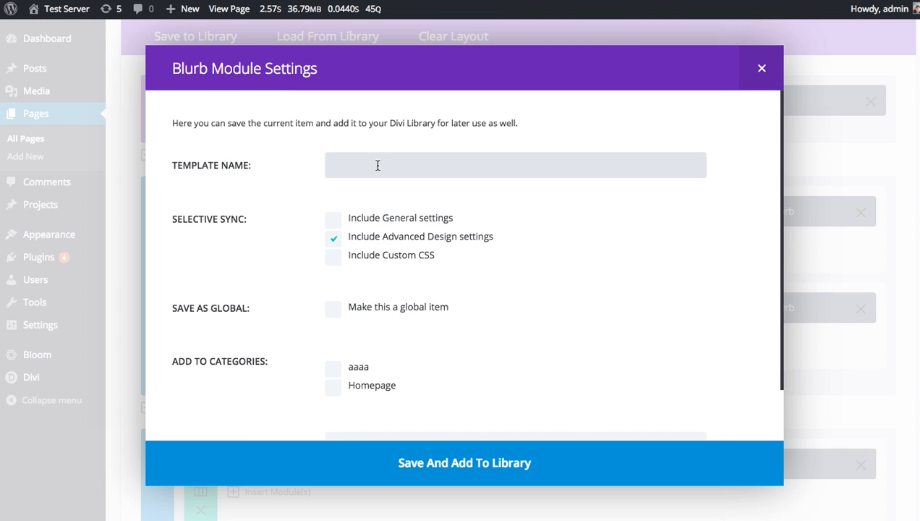
pyautogui.write('Block BLurb')
pyautogui.press('BackSpace')
pyautogui.press('BackSpace')
pyautogui.press('BackSpace')
pyautogui.write('lurb')
pyautogui.click(335, 386)
pyautogui.scroll(-2, 491, 349)
pyautogui.click(431, 463)
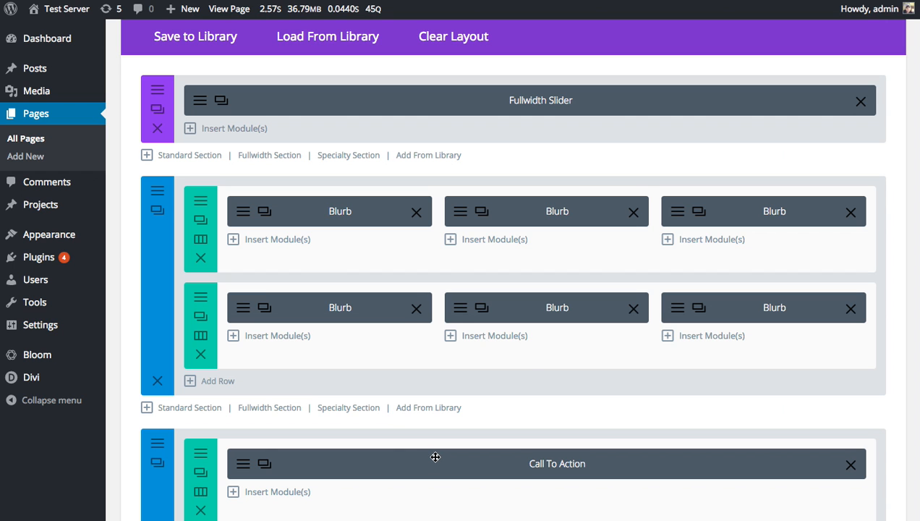
# - Leave the page for the Divi Library, open the Block Blurb template for editing, and check which settings its blurb module includes
pyautogui.scroll(-8, 43, 354)
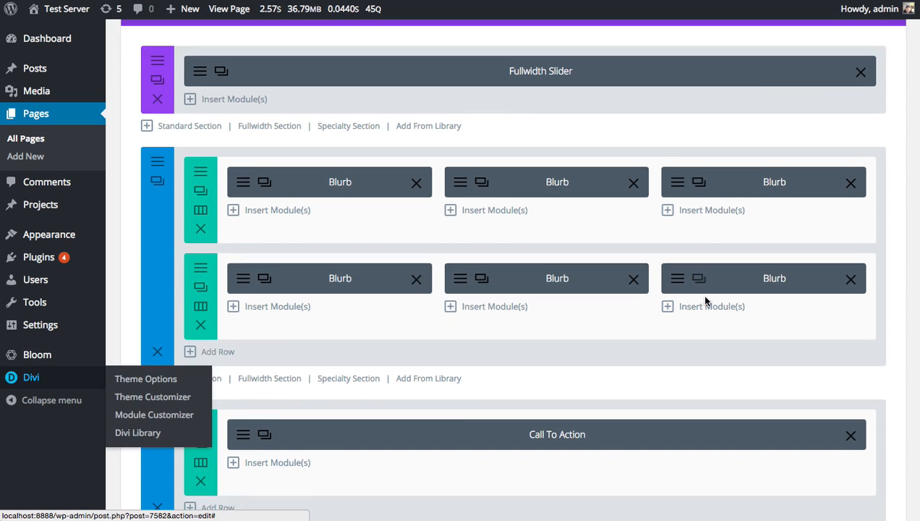
pyautogui.moveTo(58, 378)
pyautogui.click(148, 432)
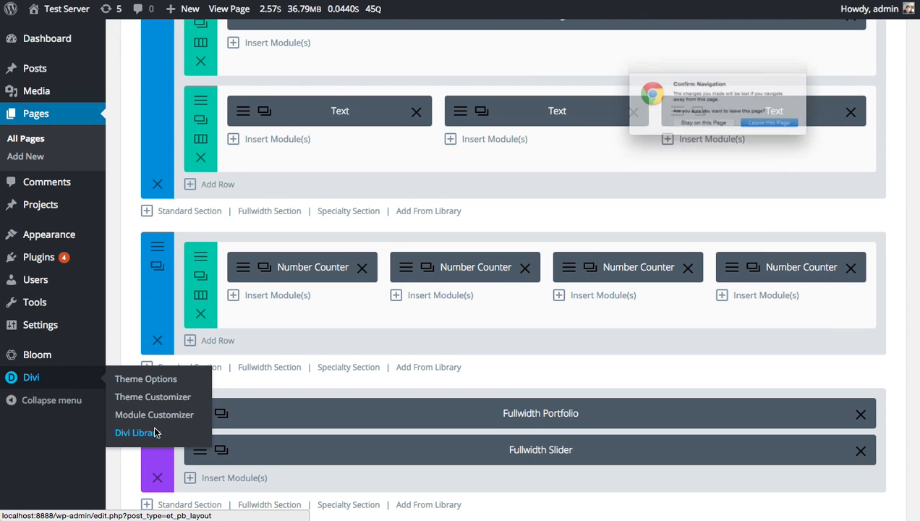
pyautogui.click(789, 137)
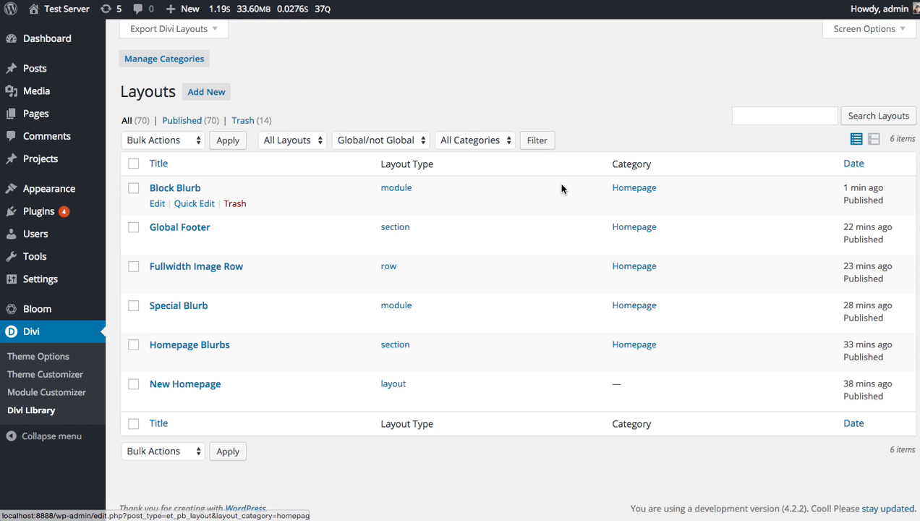
pyautogui.click(157, 205)
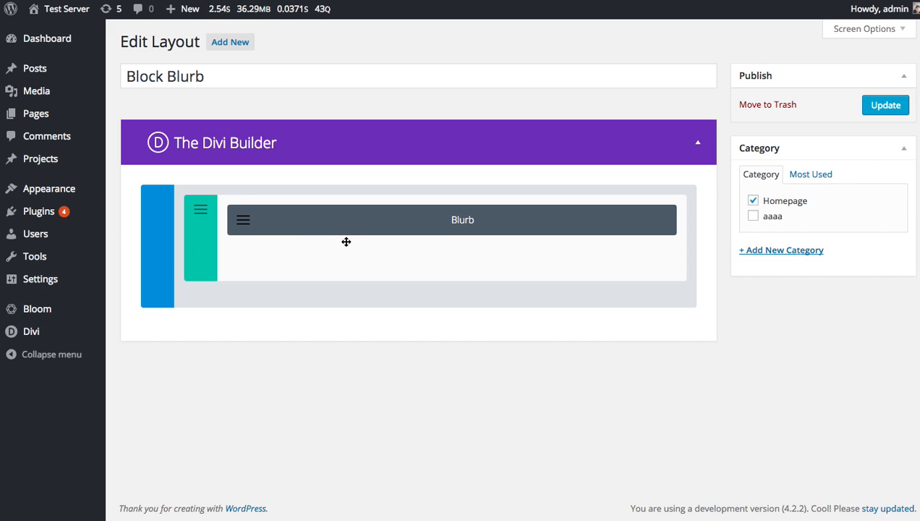
pyautogui.click(243, 228)
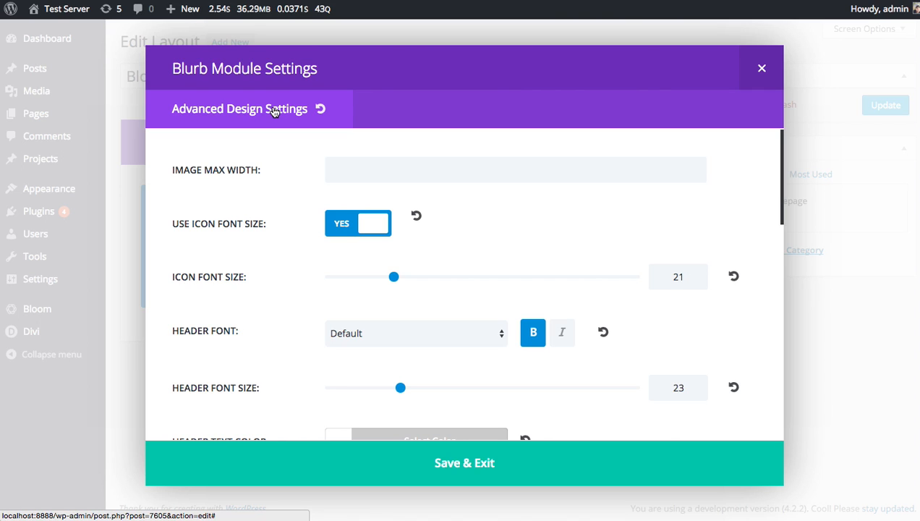
pyautogui.click(769, 71)
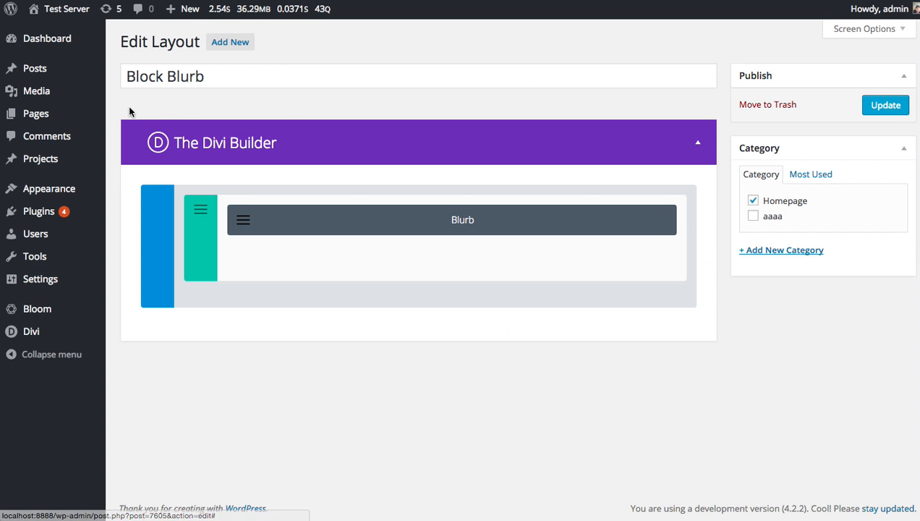
# - Create a new page with the Divi Builder and load the predefined Homepage Extended layout
pyautogui.click(45, 120)
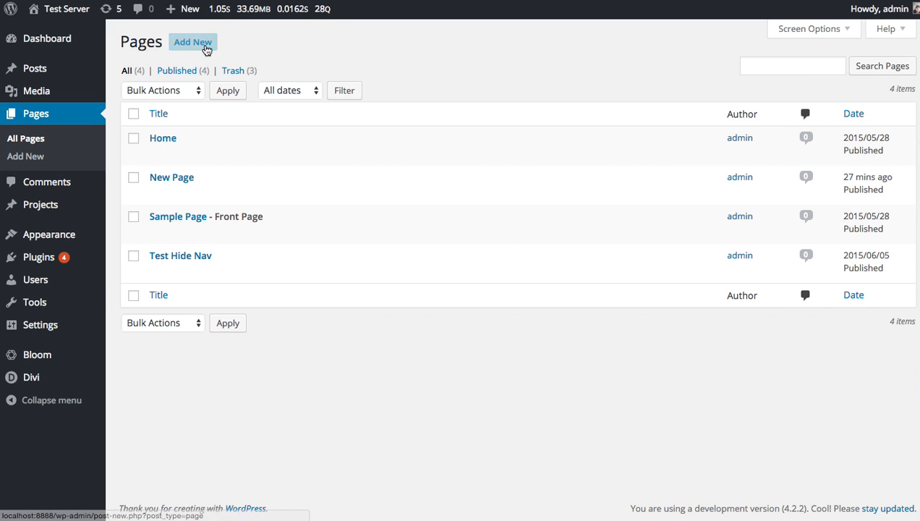
pyautogui.click(207, 45)
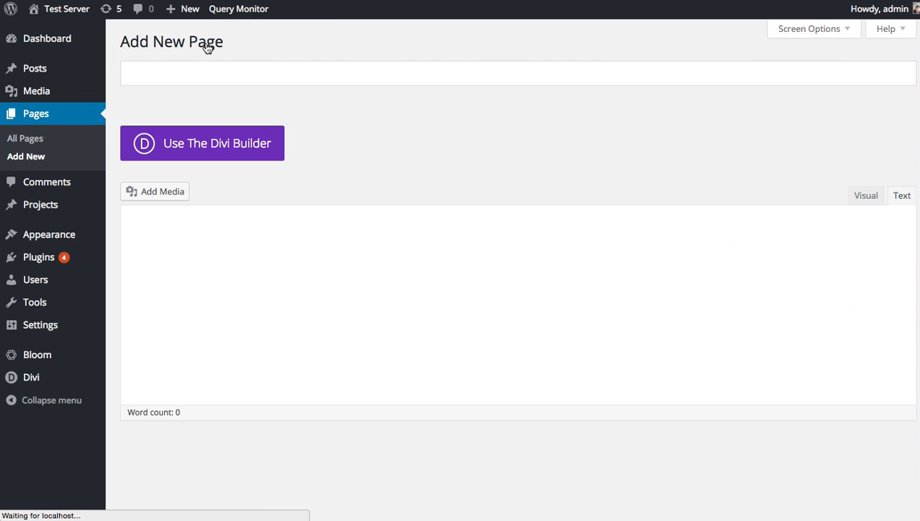
pyautogui.click(230, 151)
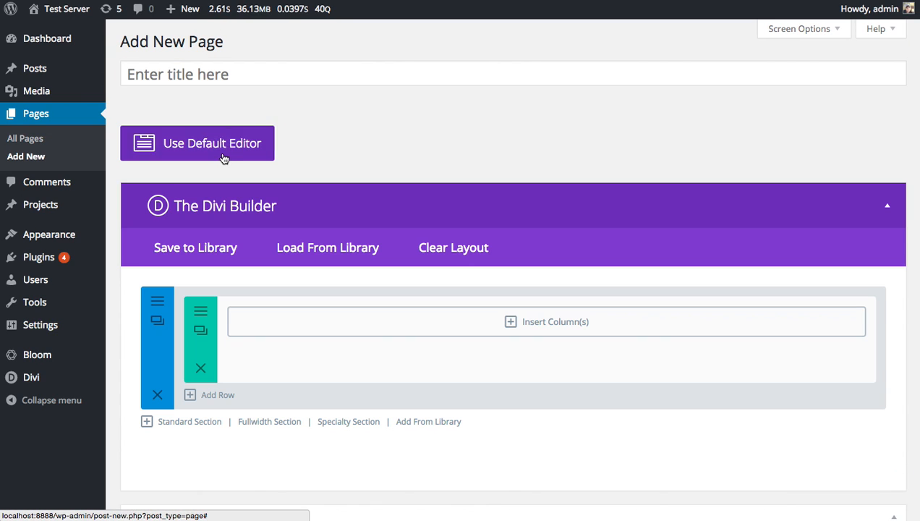
pyautogui.click(345, 248)
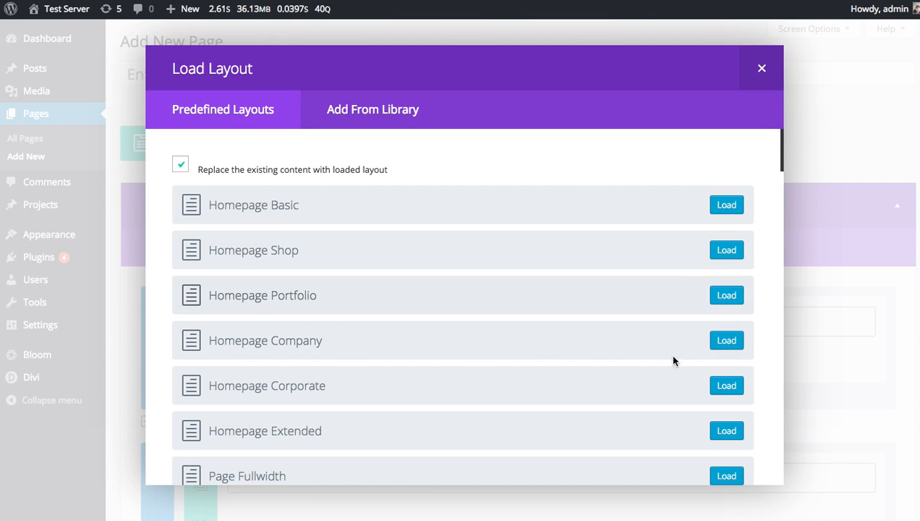
pyautogui.click(723, 430)
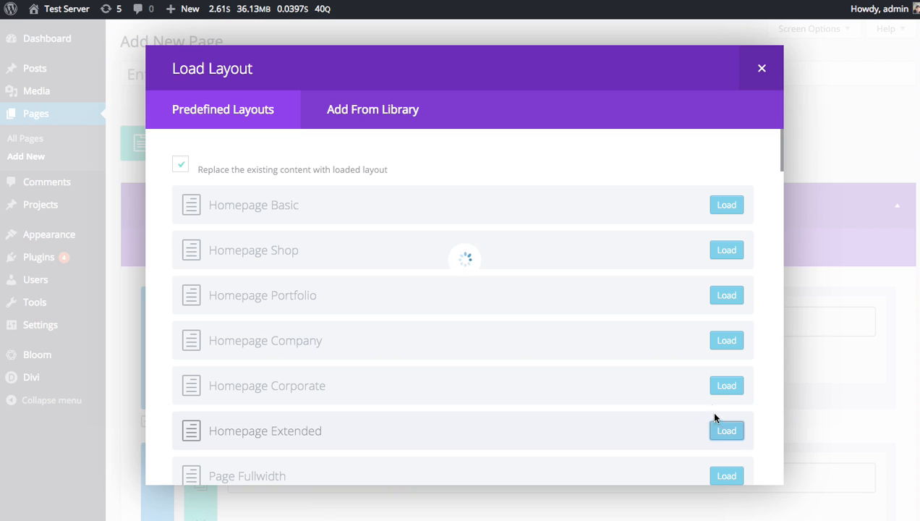
# - Delete one of the two blurb rows and remove all three blurbs from the remaining row
pyautogui.scroll(-2, 631, 364)
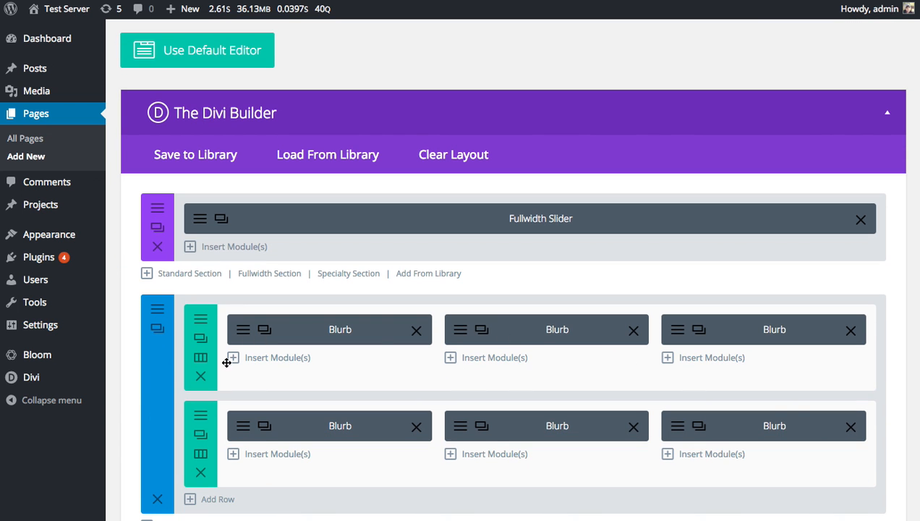
pyautogui.click(202, 377)
pyautogui.click(416, 331)
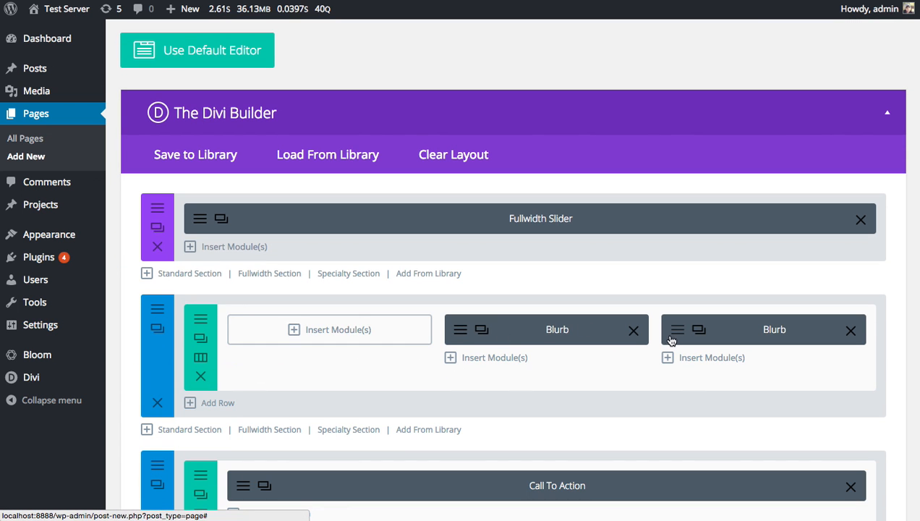
pyautogui.click(634, 330)
pyautogui.click(851, 330)
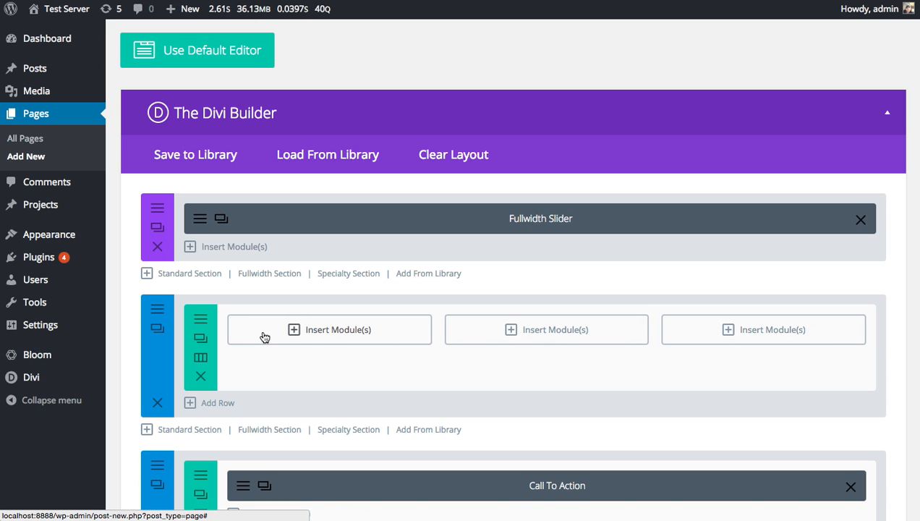
# - Insert the saved Block Blurb module from the library into the first empty column
pyautogui.click(301, 331)
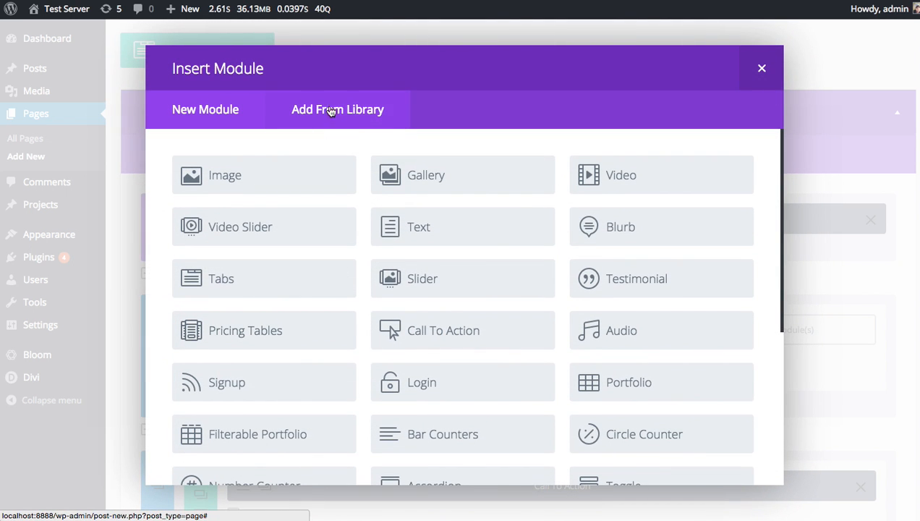
pyautogui.click(350, 110)
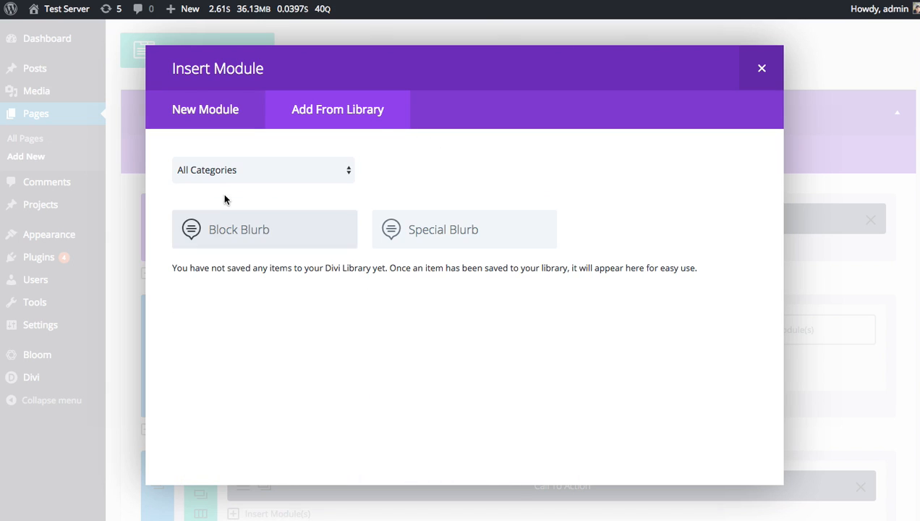
pyautogui.click(248, 231)
# - Examine the inserted blurb's Advanced Design and General settings to see which values came from the library, and close them unchanged
pyautogui.click(243, 330)
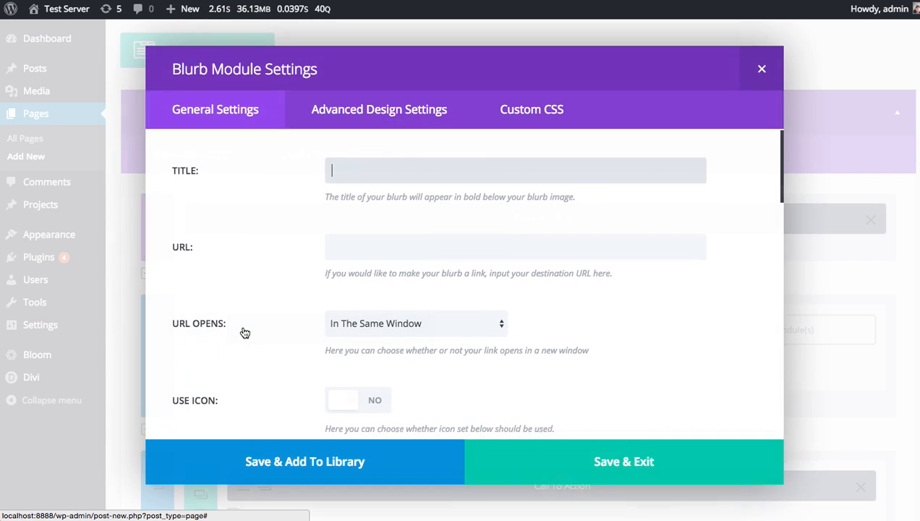
pyautogui.click(349, 110)
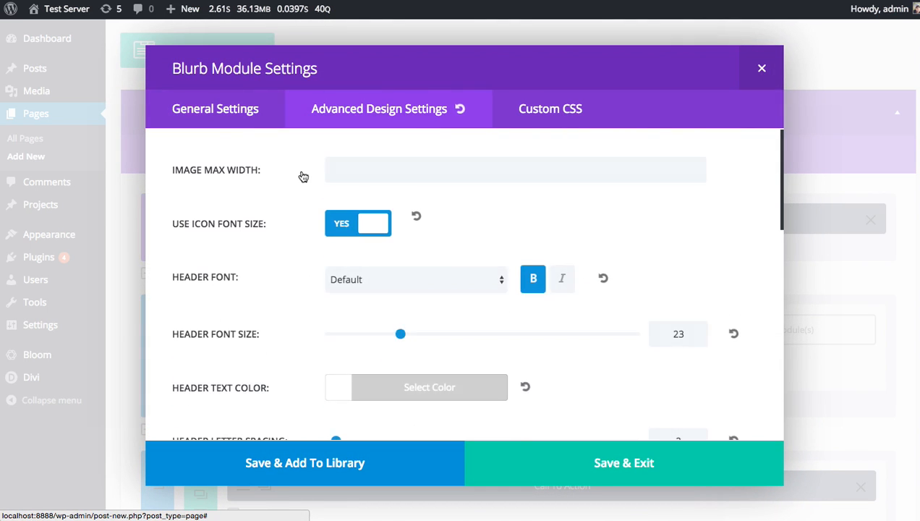
pyautogui.scroll(-5, 299, 178)
pyautogui.scroll(5, 298, 179)
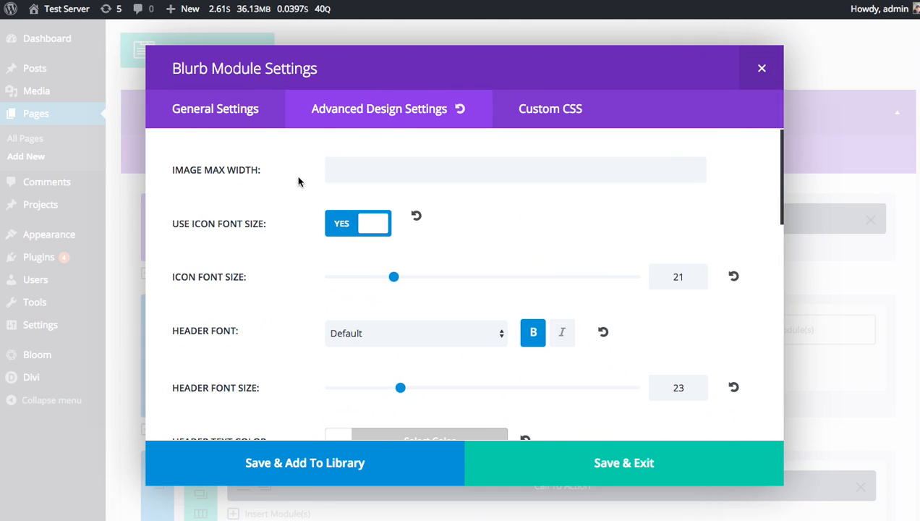
pyautogui.click(244, 108)
pyautogui.scroll(-5, 265, 246)
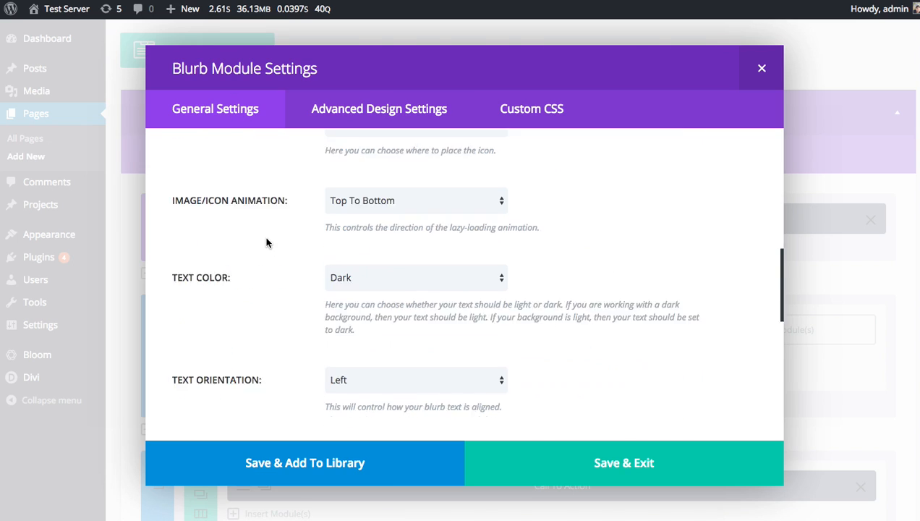
pyautogui.scroll(-10, 264, 239)
pyautogui.scroll(15, 264, 242)
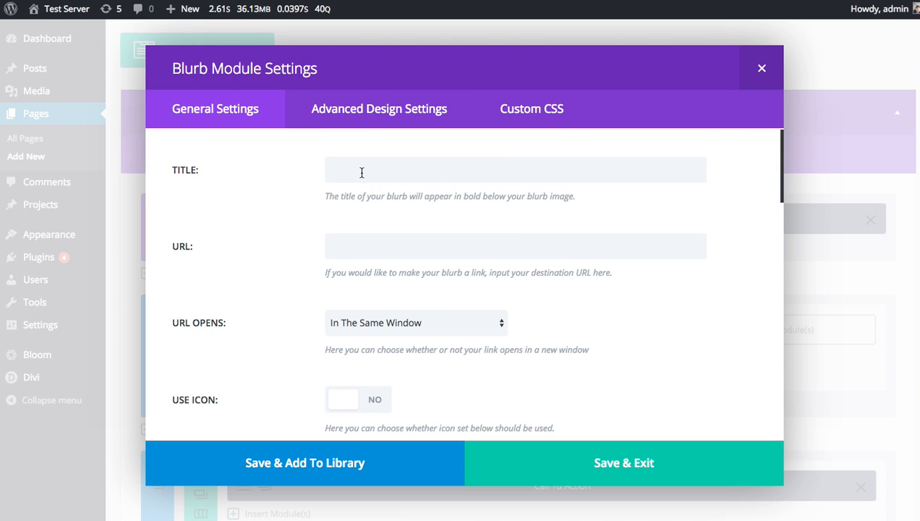
pyautogui.click(761, 70)
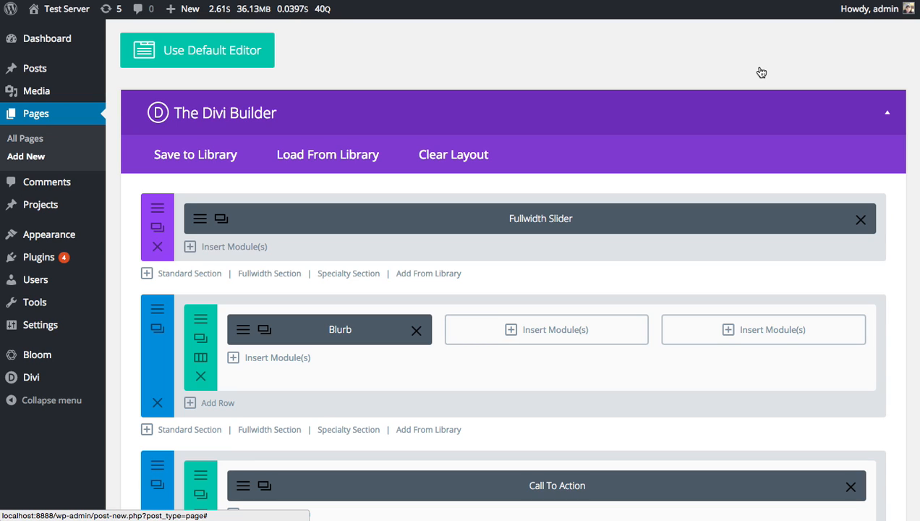
# - Remove the inserted blurb and its section below the Fullwidth Slider section
pyautogui.click(416, 330)
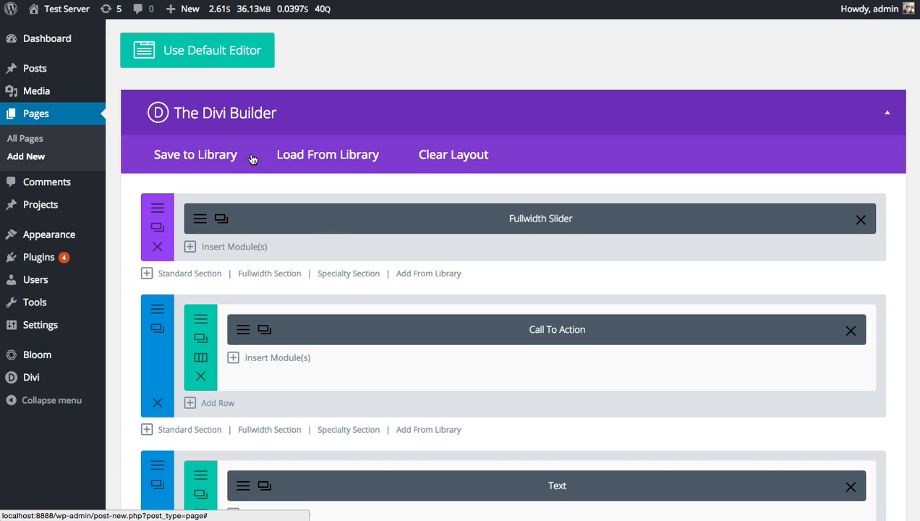
# - In the Fullwidth Slider's Advanced Design settings, set the header font to bold Yanone Kaffeesatz with a font size of 40
pyautogui.click(200, 220)
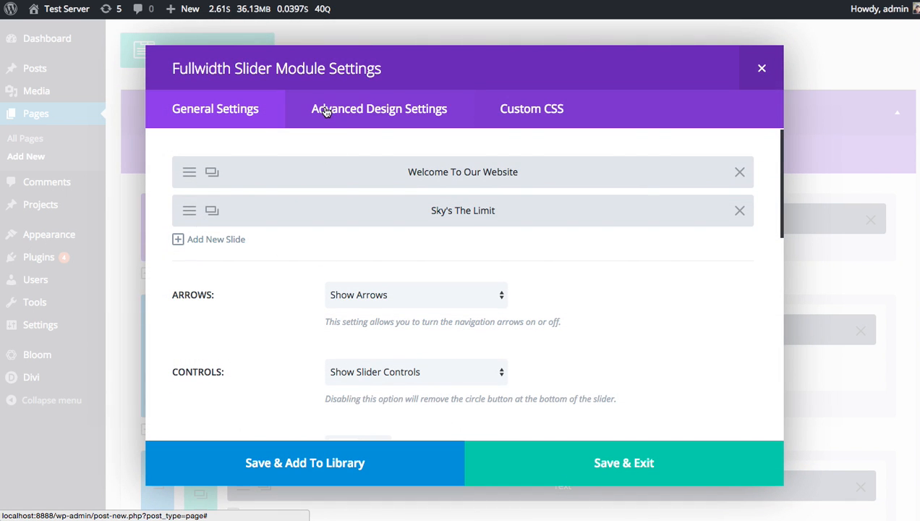
pyautogui.click(365, 119)
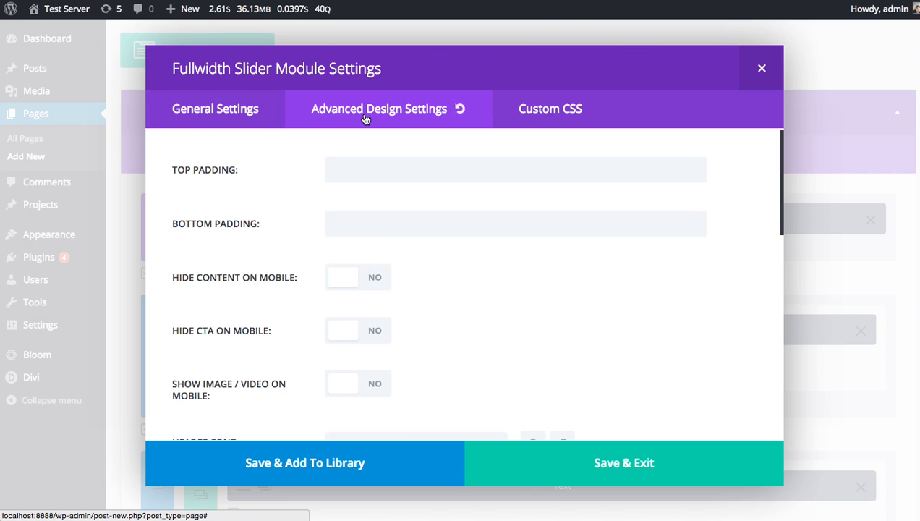
pyautogui.scroll(-10, 284, 149)
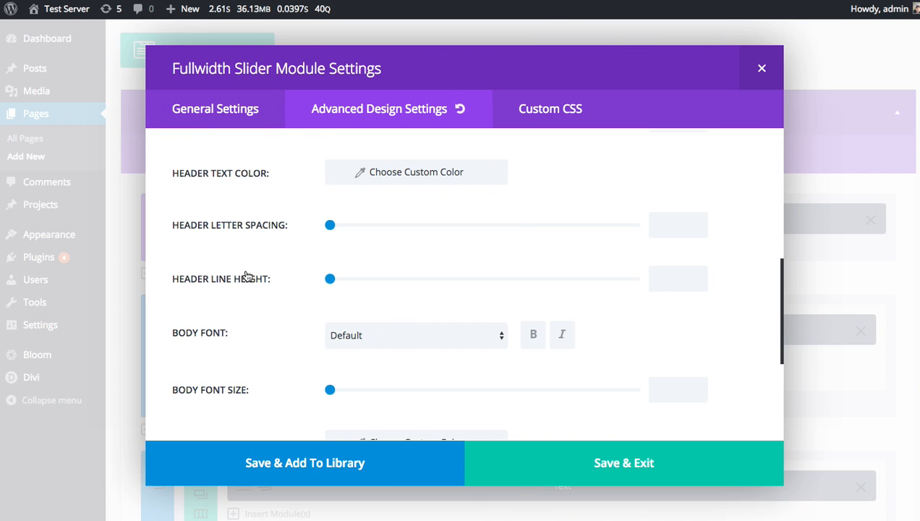
pyautogui.scroll(4, 241, 267)
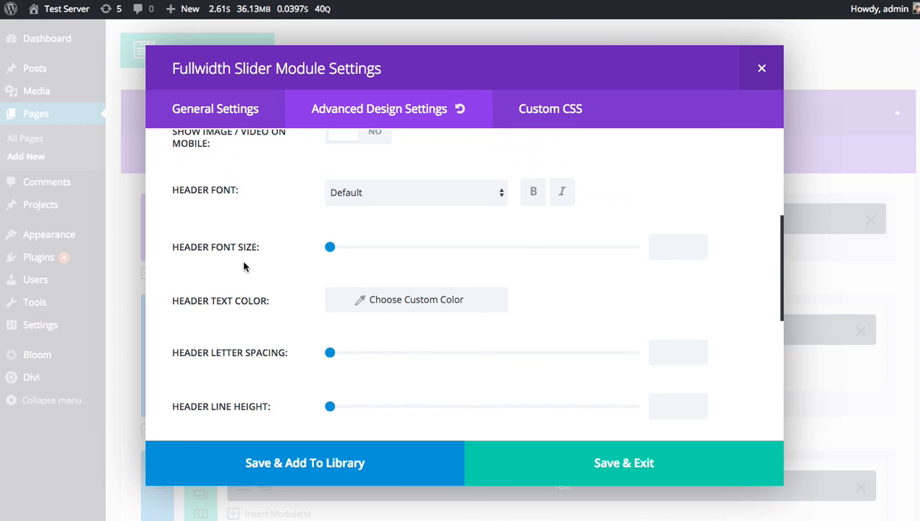
pyautogui.moveTo(330, 265); pyautogui.dragTo(453, 266)
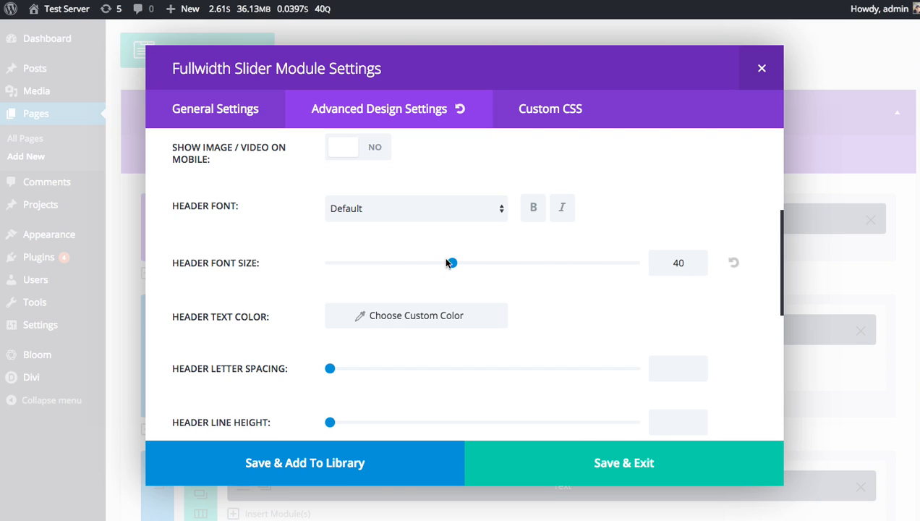
pyautogui.click(534, 210)
pyautogui.click(469, 209)
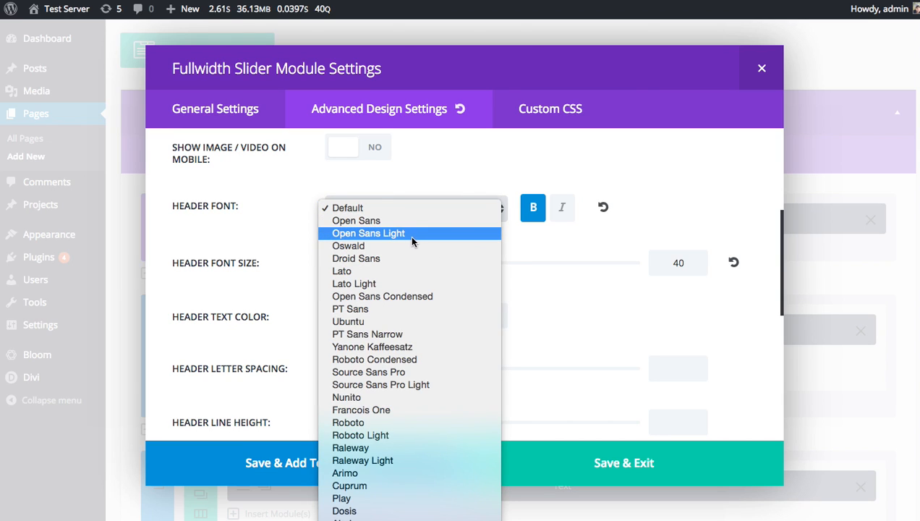
pyautogui.click(416, 350)
# - Set both the top padding and the bottom padding of the Fullwidth Slider to 200
pyautogui.scroll(5, 409, 318)
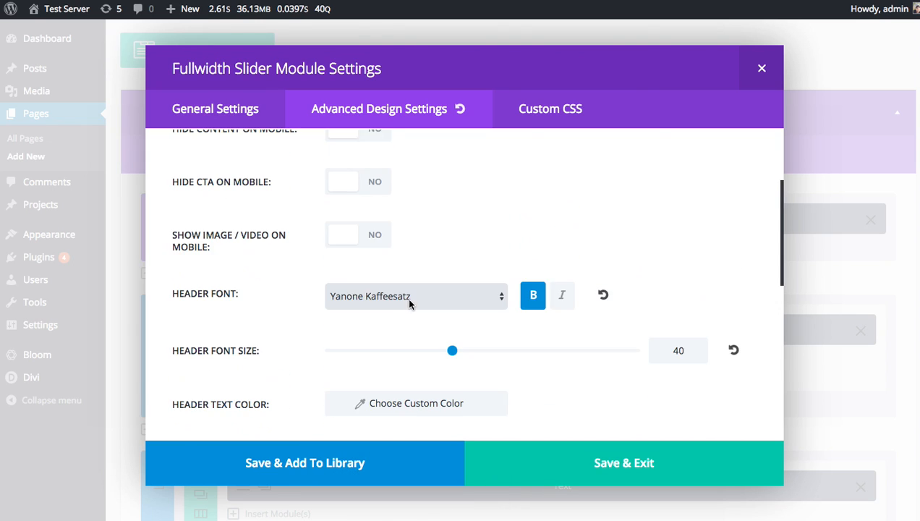
pyautogui.scroll(1, 457, 296)
pyautogui.scroll(-2, 474, 298)
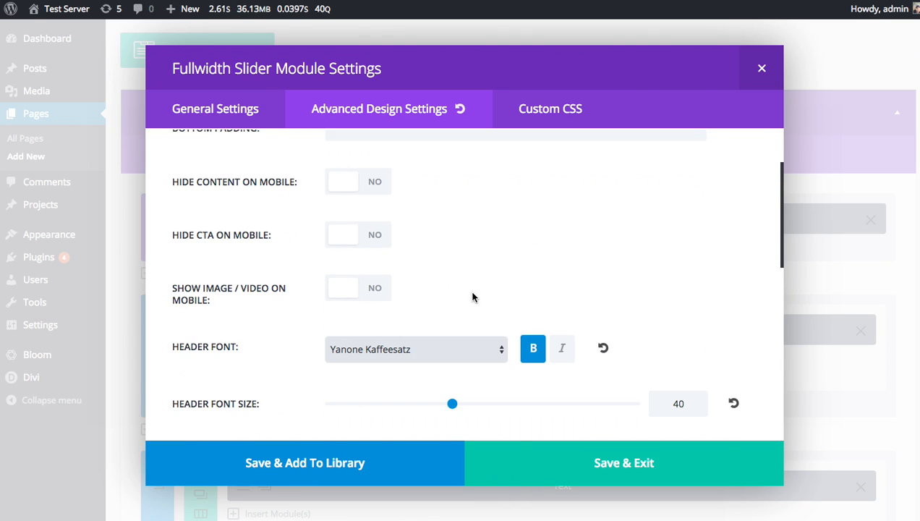
pyautogui.scroll(2, 474, 298)
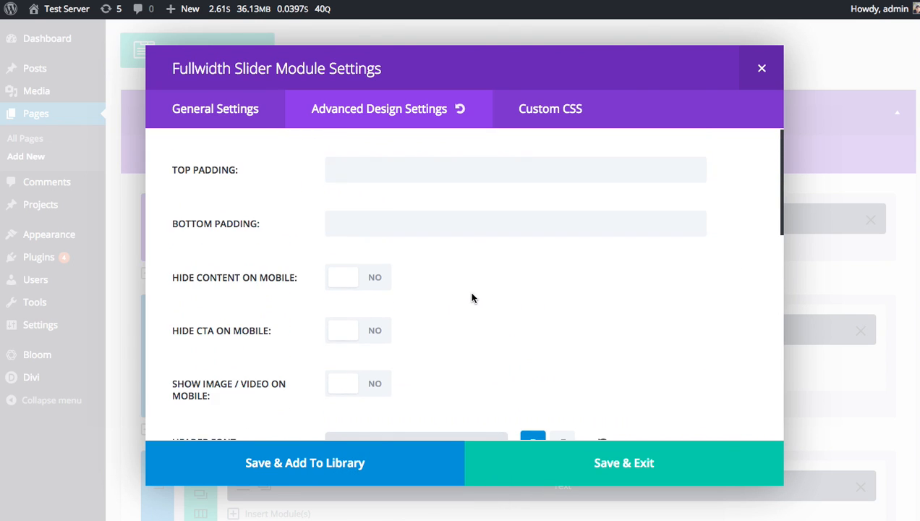
pyautogui.click(390, 168)
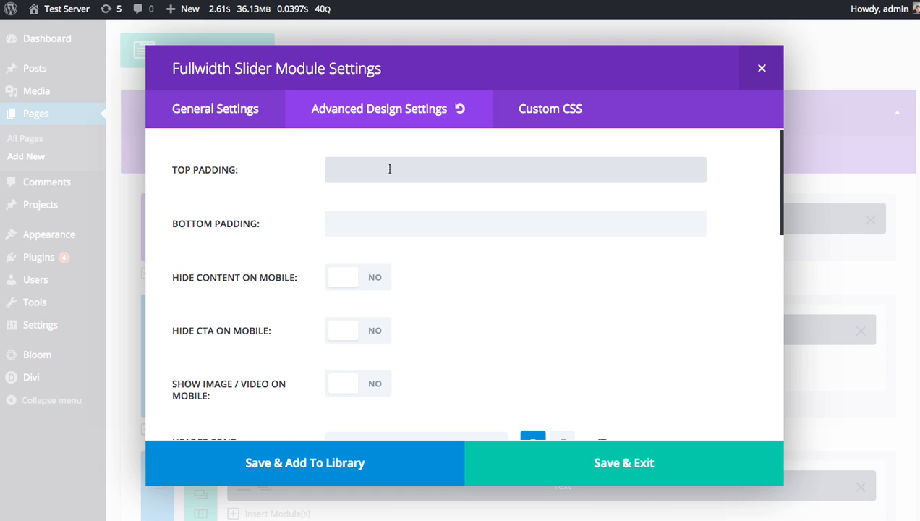
pyautogui.write('200')
pyautogui.moveTo(372, 174); pyautogui.dragTo(297, 174)
pyautogui.hotkey('ctrl', 'c')
pyautogui.click(348, 220)
pyautogui.hotkey('ctrl', 'v')
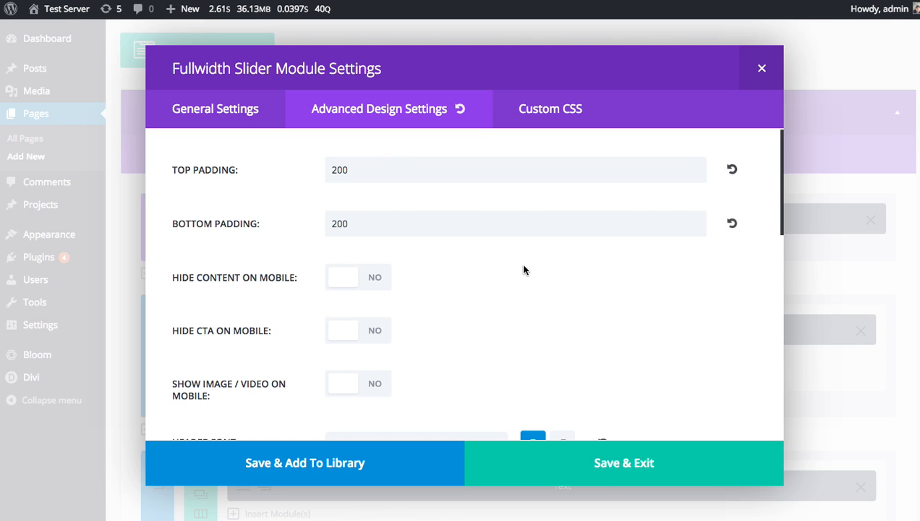
# - Enable custom styles for the slider's button and set the button text size to 29px
pyautogui.scroll(-8, 569, 280)
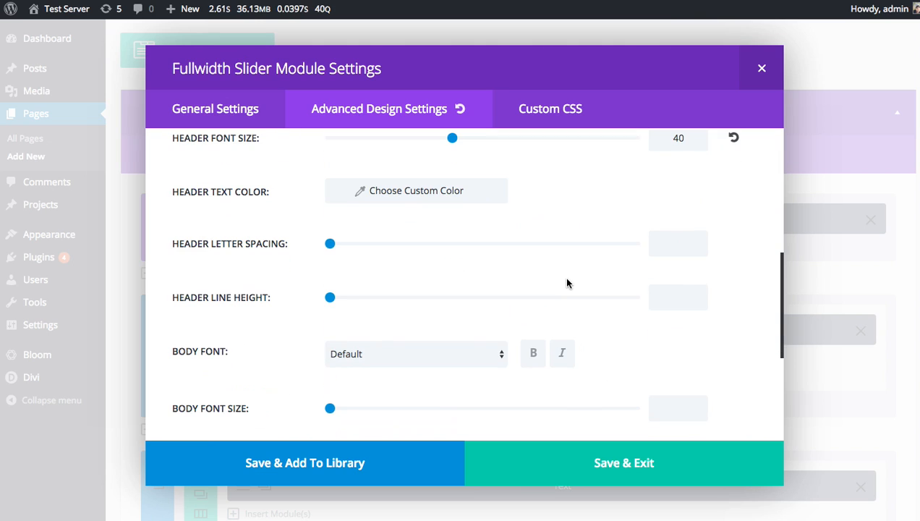
pyautogui.scroll(-5, 567, 283)
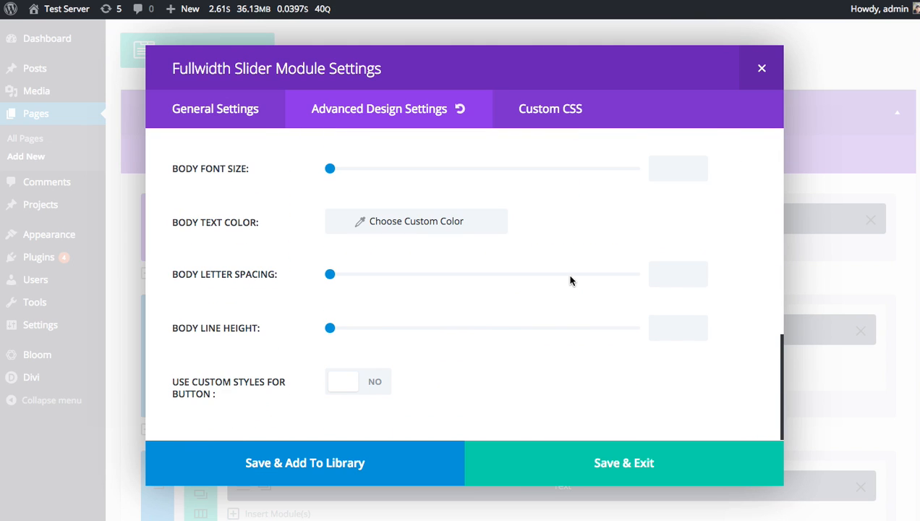
pyautogui.click(374, 382)
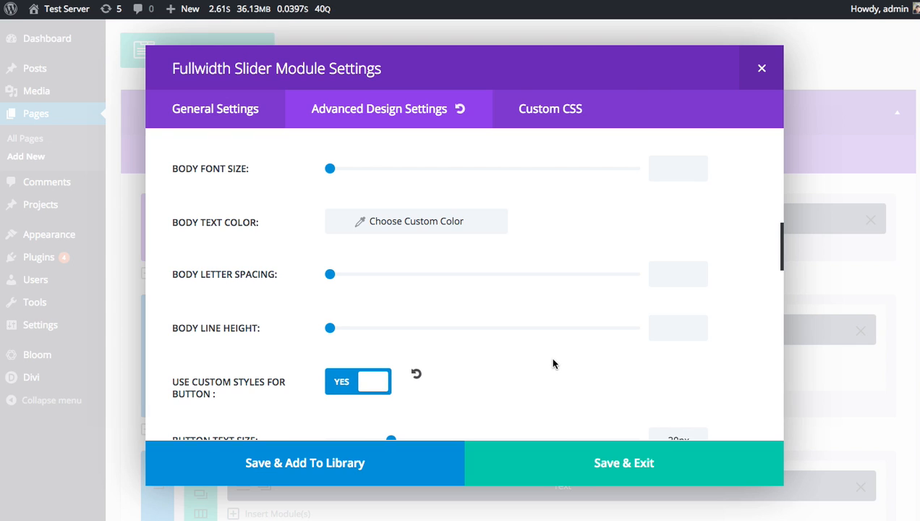
pyautogui.scroll(-1, 579, 359)
pyautogui.scroll(-3, 626, 302)
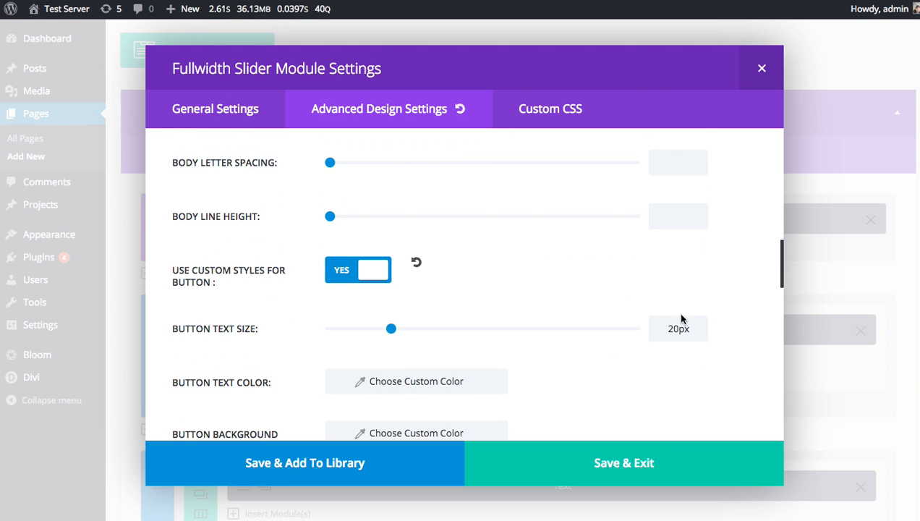
pyautogui.moveTo(394, 287); pyautogui.dragTo(418, 288)
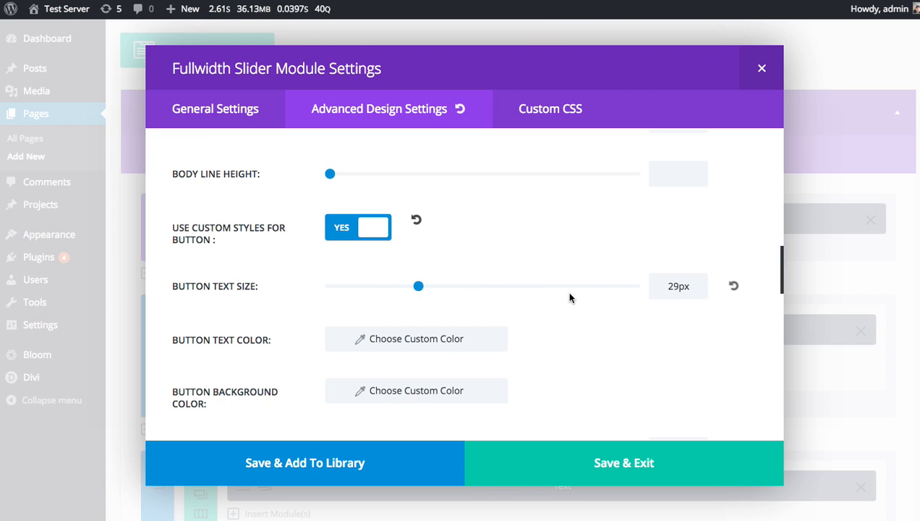
# - Set the button text color to white (#ffffff) and the button background color to green (#81d742)
pyautogui.scroll(-2, 569, 291)
pyautogui.click(476, 279)
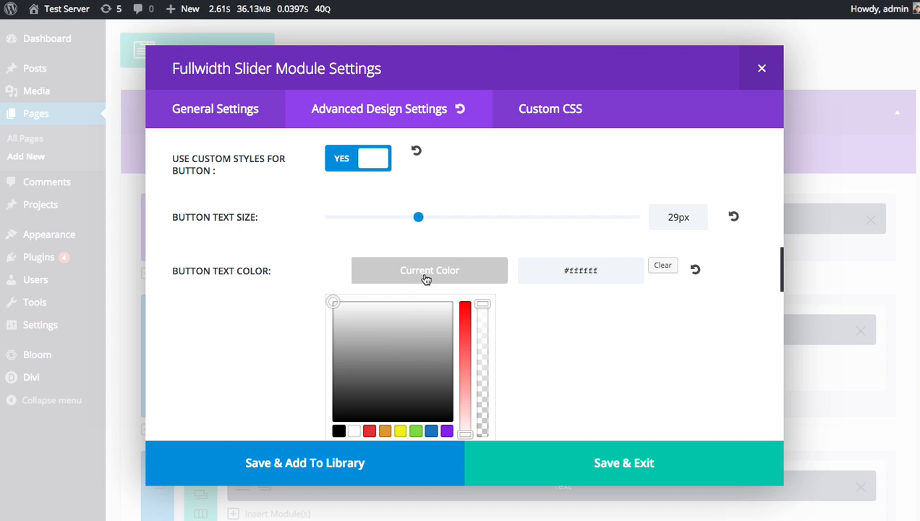
pyautogui.click(425, 280)
pyautogui.scroll(-2, 569, 296)
pyautogui.click(466, 262)
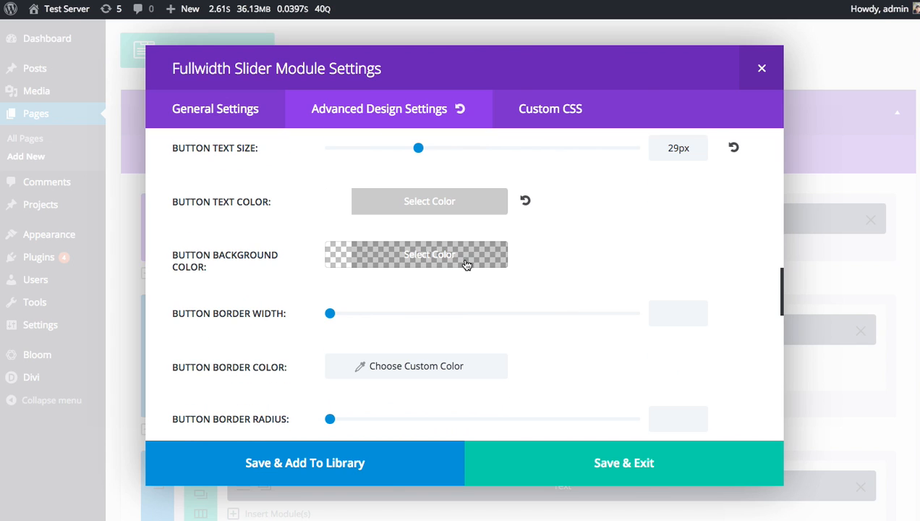
pyautogui.click(416, 414)
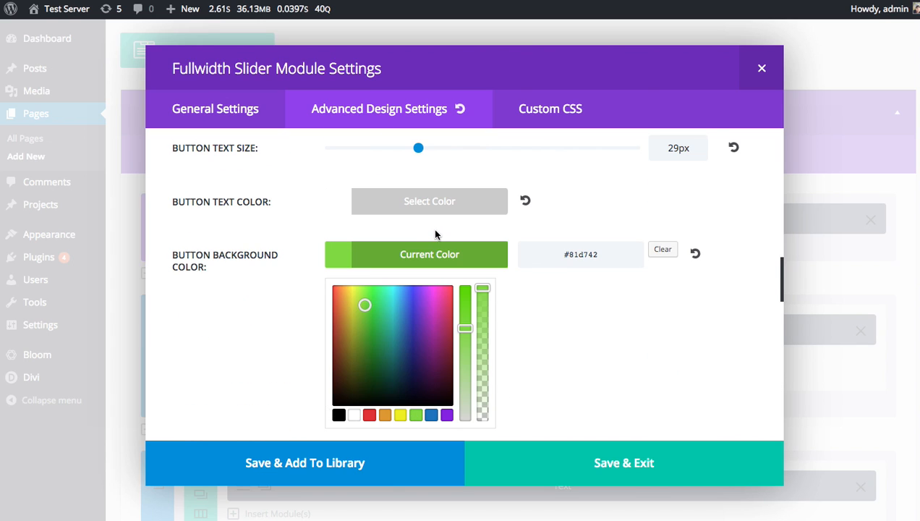
pyautogui.click(434, 254)
# - Set the button border width to 0 and the button border radius to 40
pyautogui.scroll(-1, 523, 269)
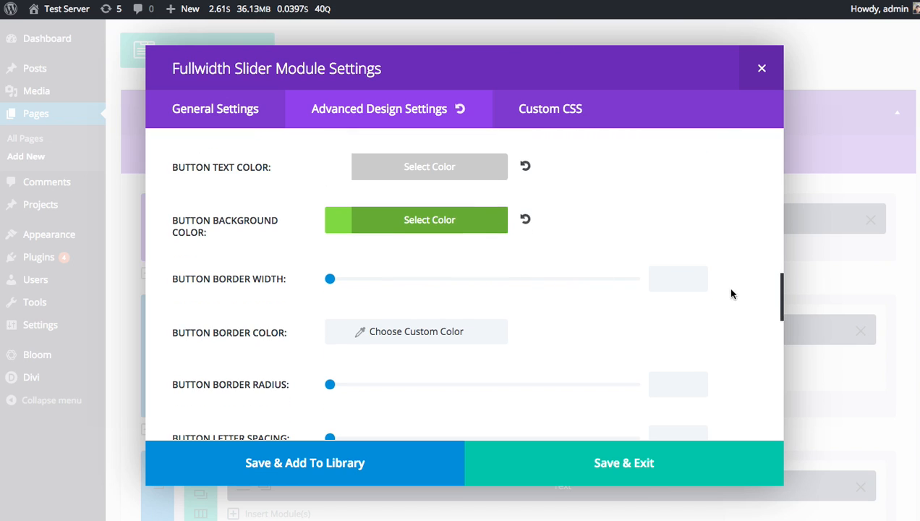
pyautogui.click(701, 279)
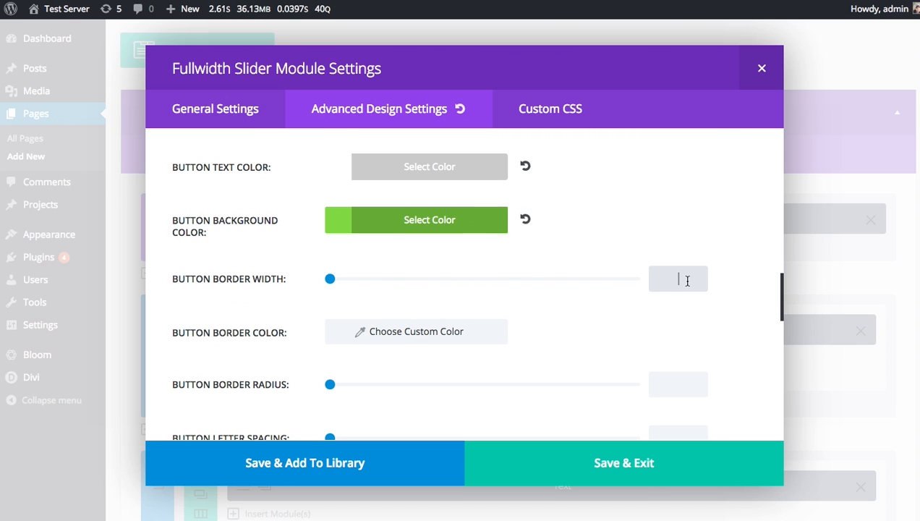
pyautogui.write('0')
pyautogui.scroll(-2, 693, 304)
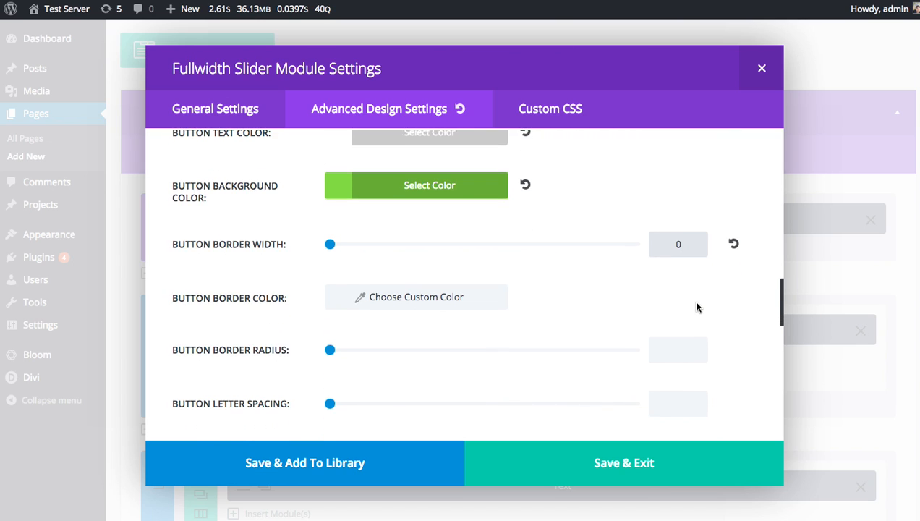
pyautogui.scroll(-1, 439, 275)
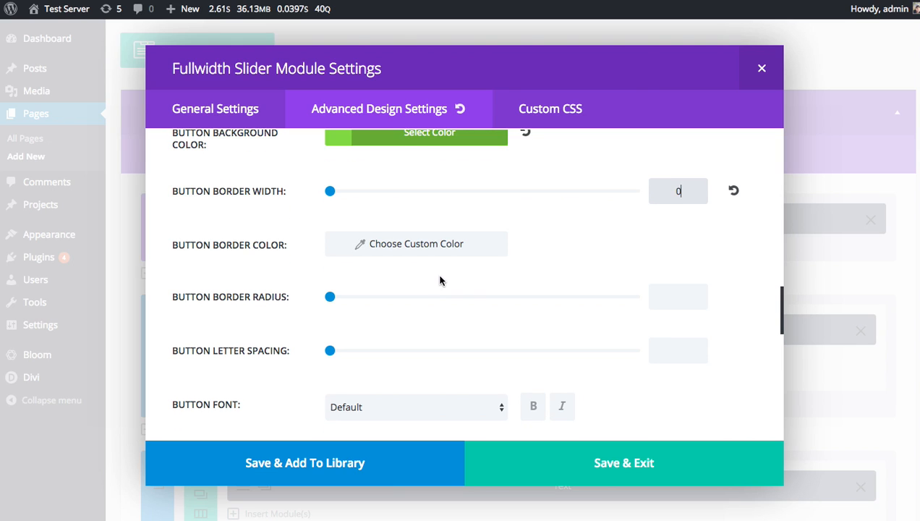
pyautogui.moveTo(330, 281); pyautogui.dragTo(422, 281)
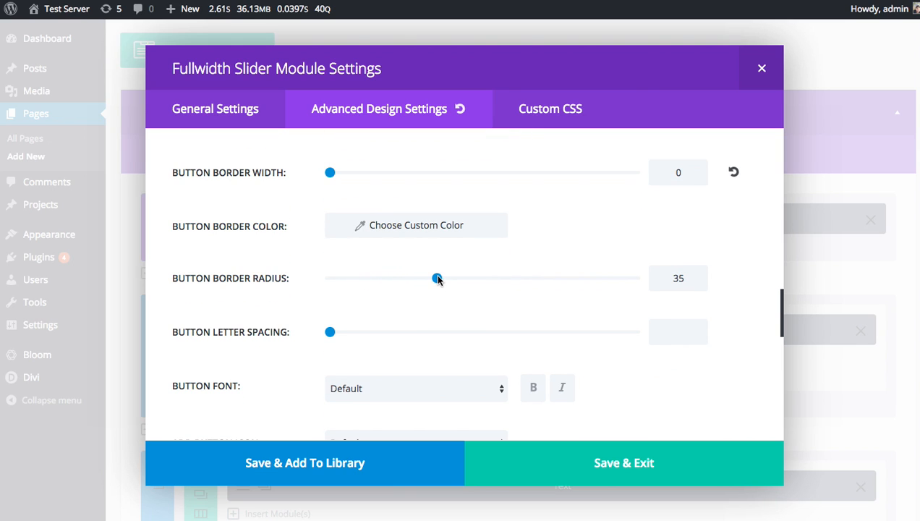
pyautogui.moveTo(447, 279); pyautogui.dragTo(450, 280)
pyautogui.scroll(-2, 455, 274)
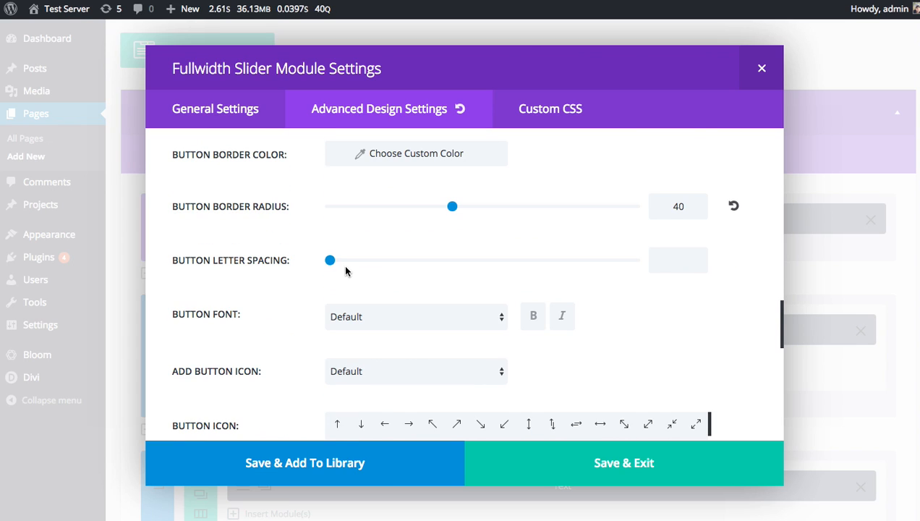
pyautogui.moveTo(335, 265)
pyautogui.mouseDown()
pyautogui.moveTo(355, 266)
pyautogui.moveTo(335, 265)
pyautogui.mouseUp()
# - Set the button icon color to white
pyautogui.scroll(-3, 269, 284)
pyautogui.scroll(-5, 269, 284)
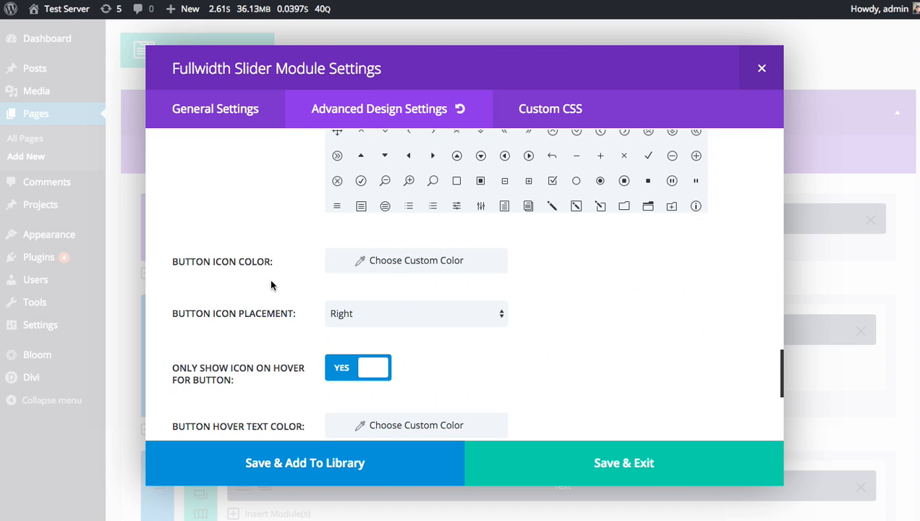
pyautogui.click(448, 271)
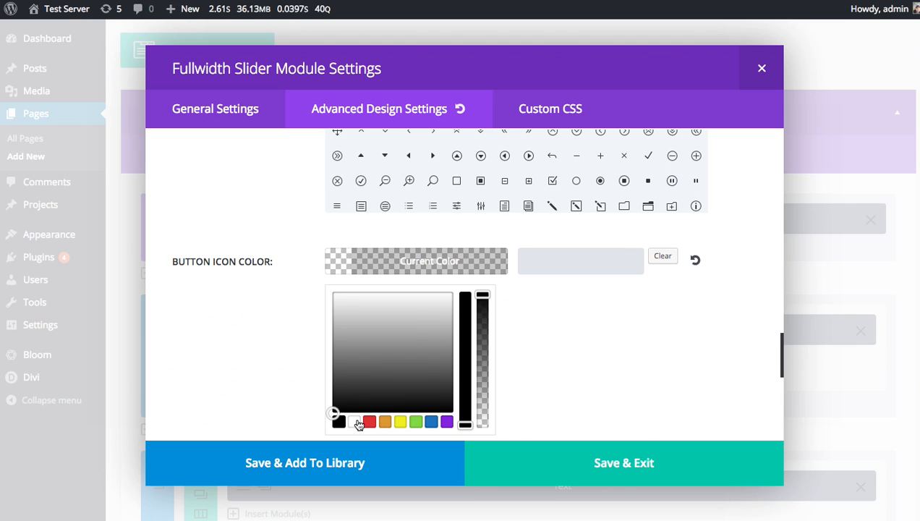
pyautogui.click(354, 422)
pyautogui.click(242, 260)
pyautogui.scroll(-3, 246, 246)
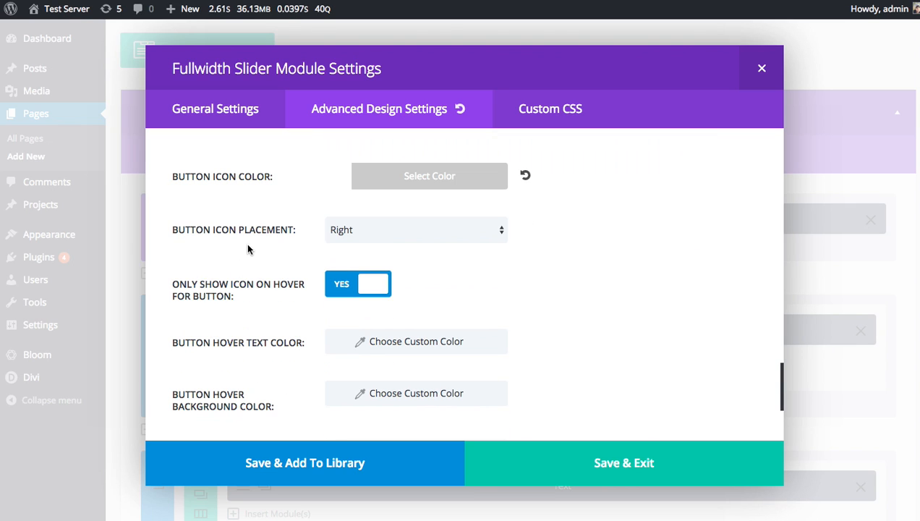
# - Save the Fullwidth Slider's settings and publish the page
pyautogui.scroll(-5, 251, 249)
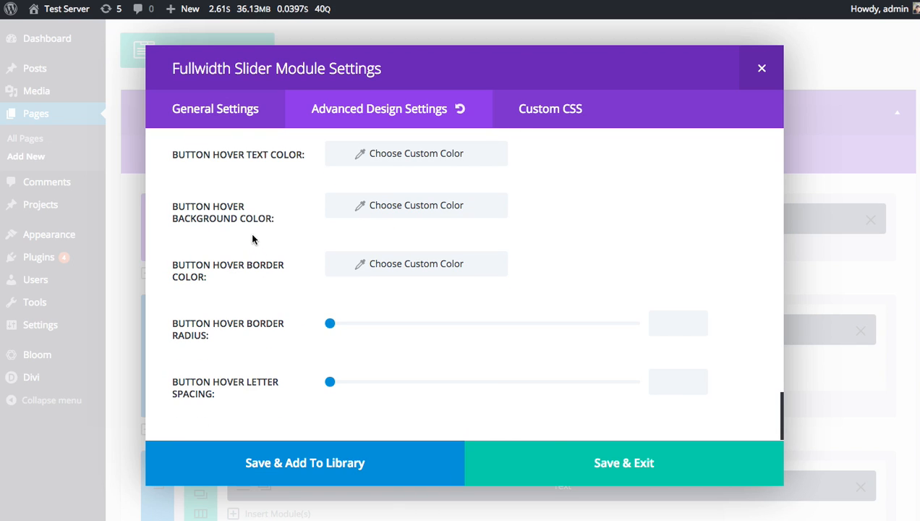
pyautogui.click(615, 463)
pyautogui.scroll(-15, 694, 345)
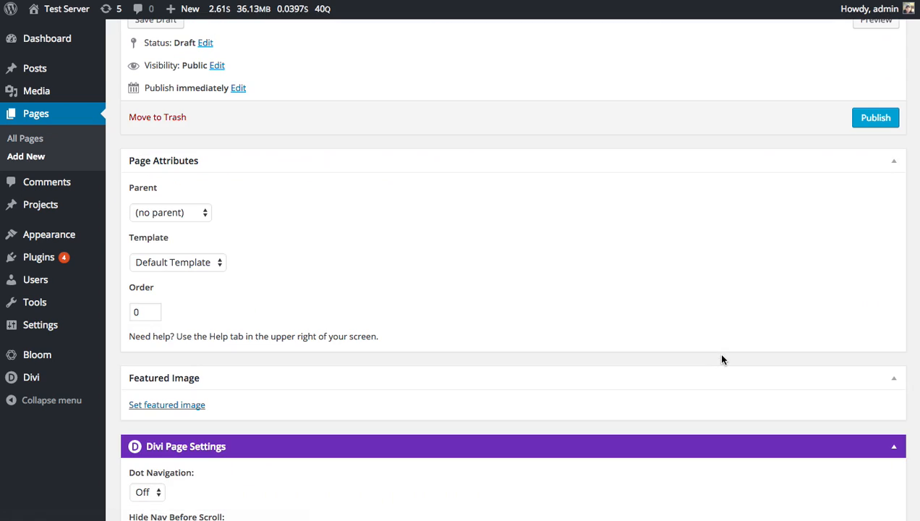
pyautogui.scroll(4, 745, 347)
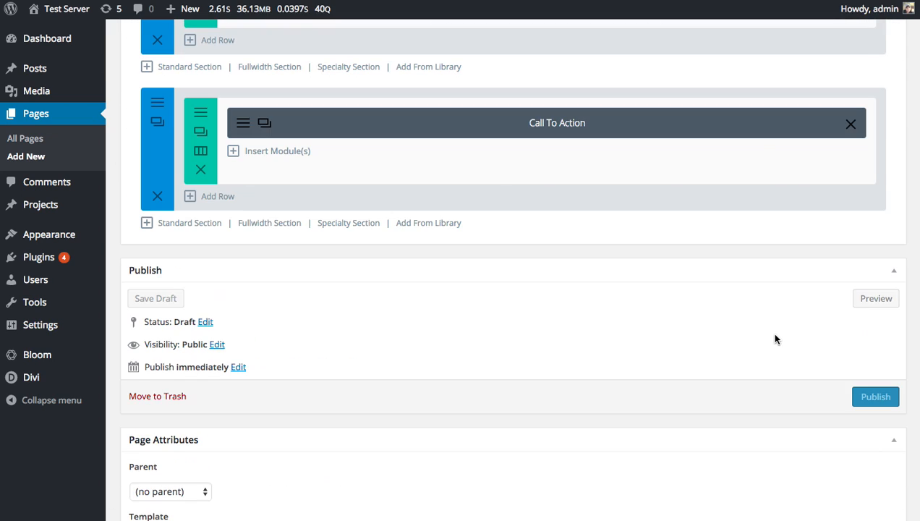
pyautogui.click(859, 398)
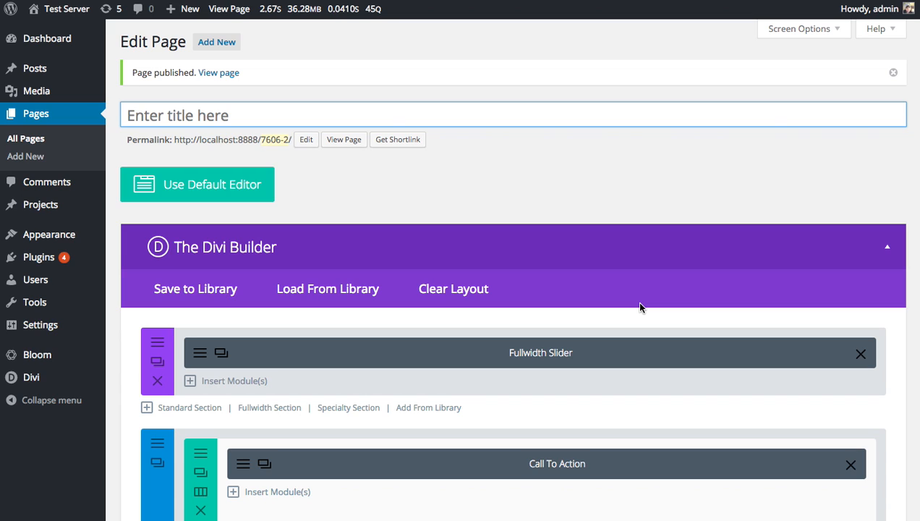
# - View the published page on the site's front end and return to the page editor
pyautogui.click(344, 141)
pyautogui.hotkey('ctrl', 'Tab')
pyautogui.hotkey('ctrl', 'Tab')
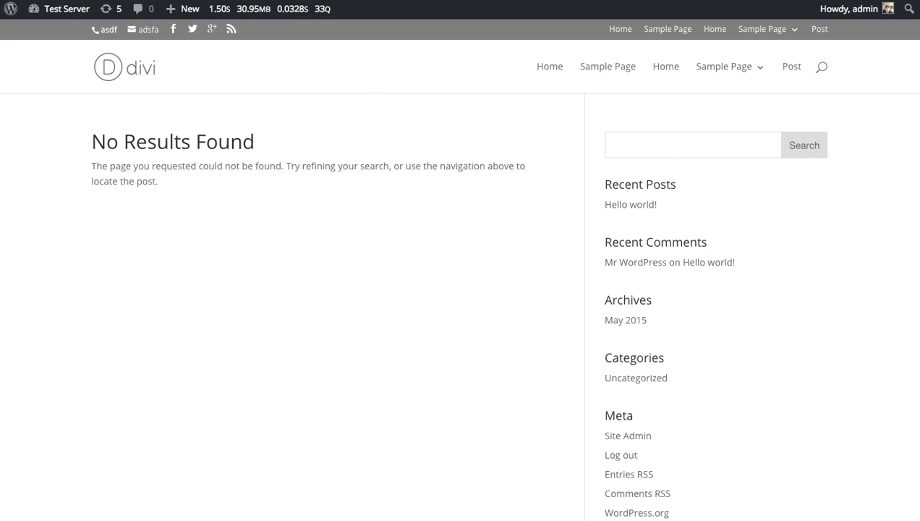
pyautogui.hotkey('ctrl', 'Tab')
# - Update the page and view it again on the front end
pyautogui.scroll(-10, 390, 189)
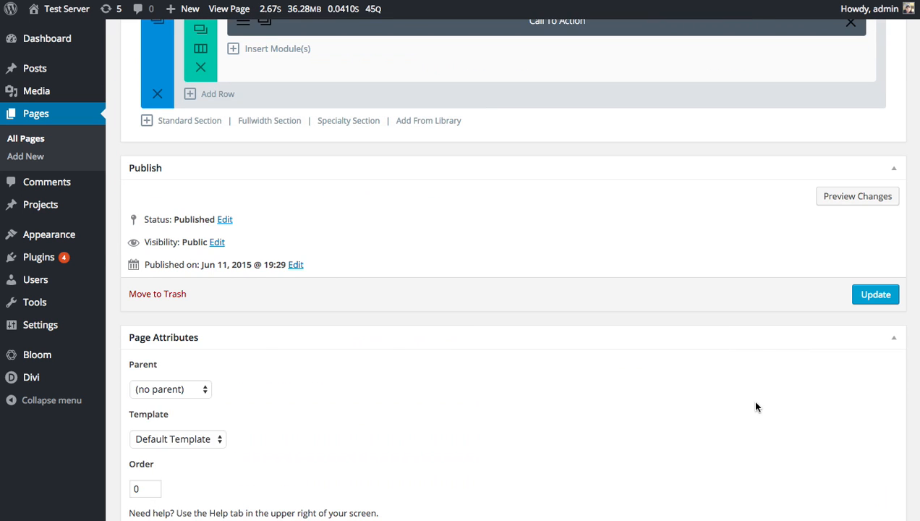
pyautogui.click(876, 269)
pyautogui.scroll(15, 506, 288)
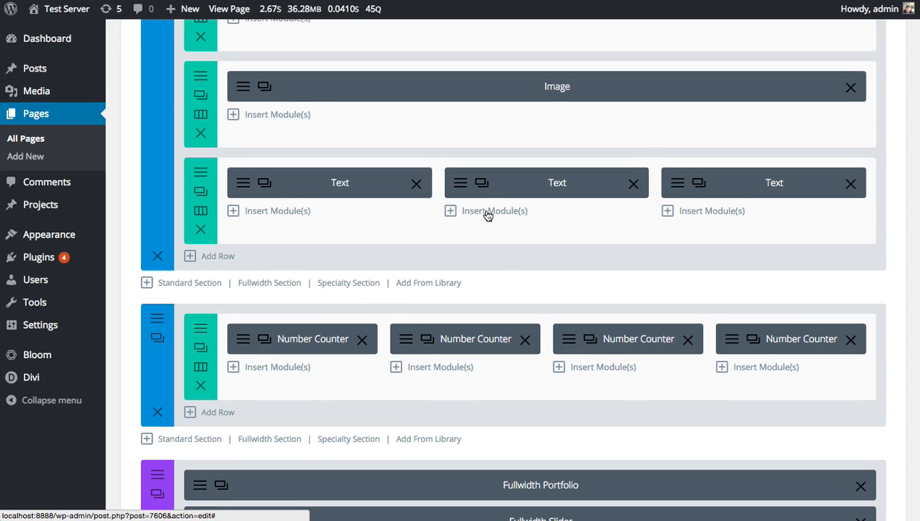
pyautogui.scroll(5, 484, 204)
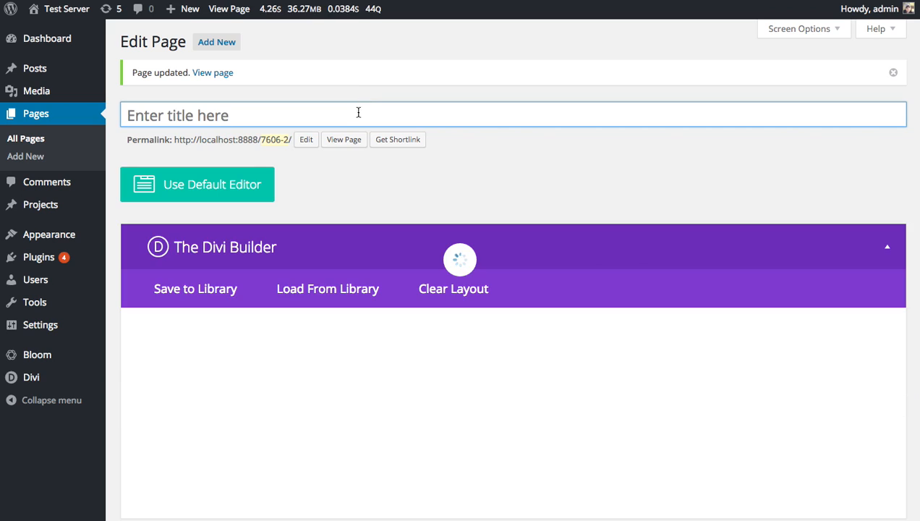
pyautogui.click(343, 141)
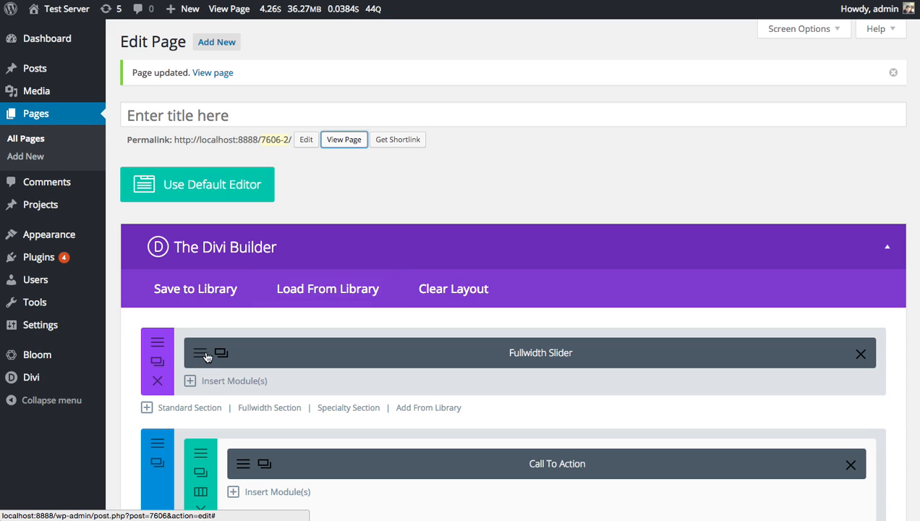
# - Prepare the Fullwidth Slider for saving to the library as a global item that includes only the Advanced Design settings
pyautogui.click(202, 357)
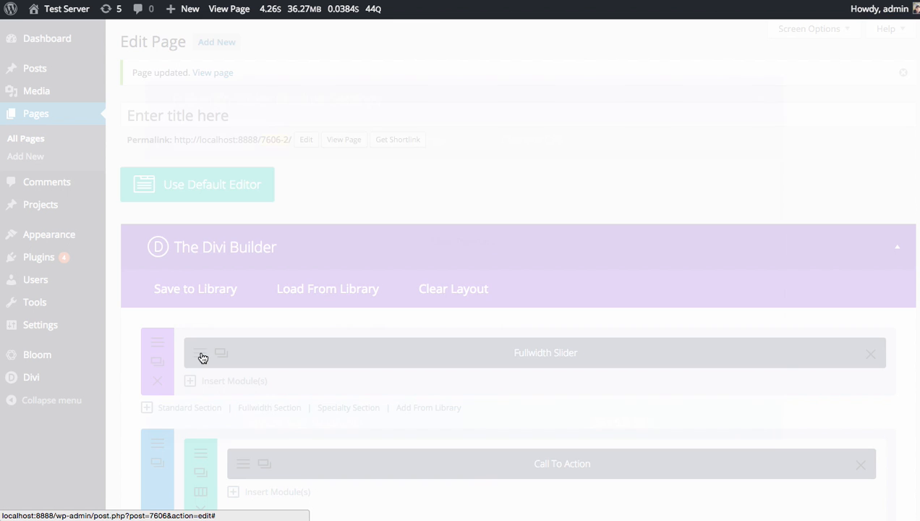
pyautogui.click(333, 455)
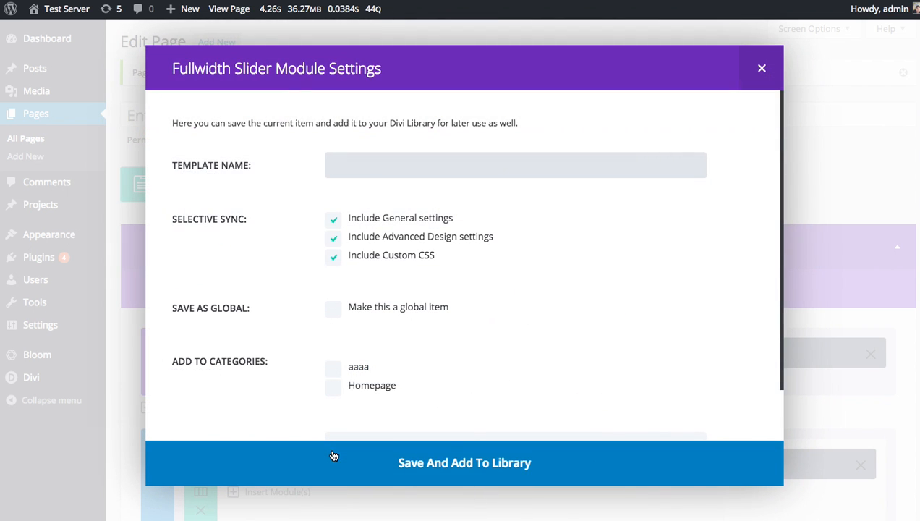
pyautogui.click(369, 218)
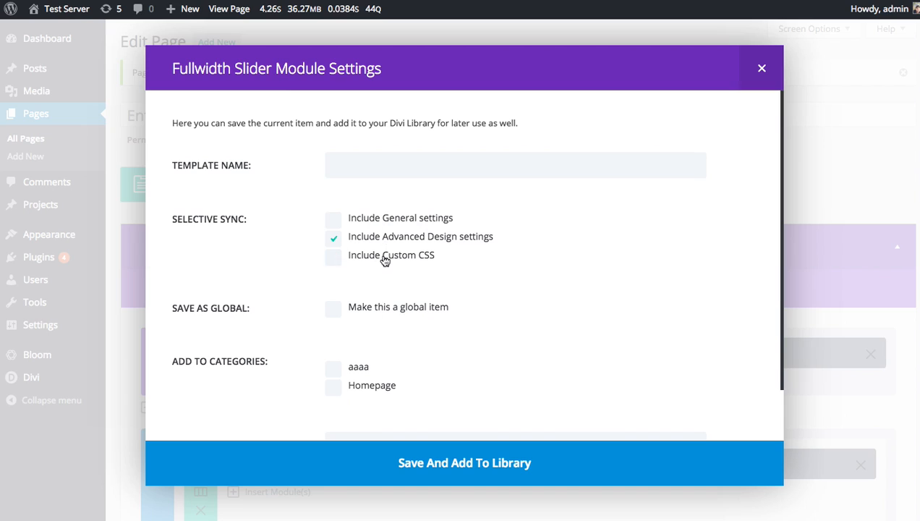
pyautogui.click(385, 259)
pyautogui.click(331, 309)
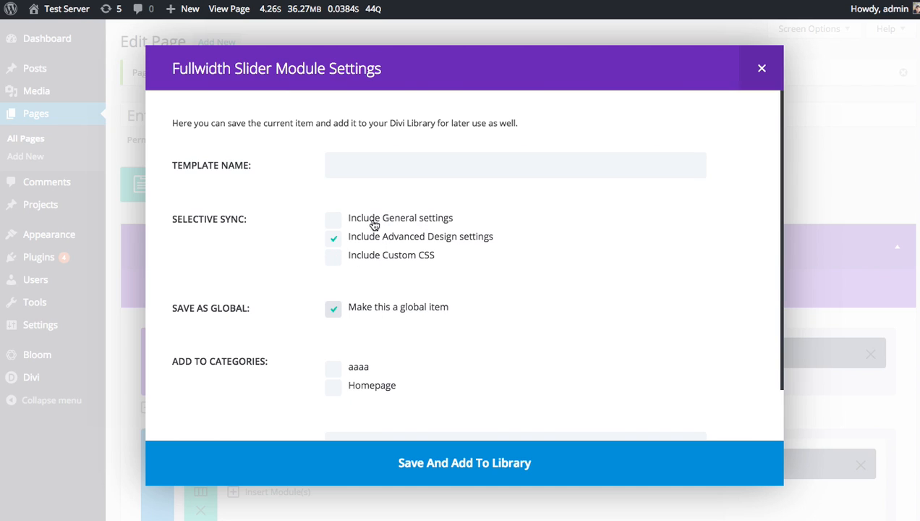
# - Name the template Global Slider, assign it to the Homepage category, and save it to the library
pyautogui.click(370, 166)
pyautogui.write('G')
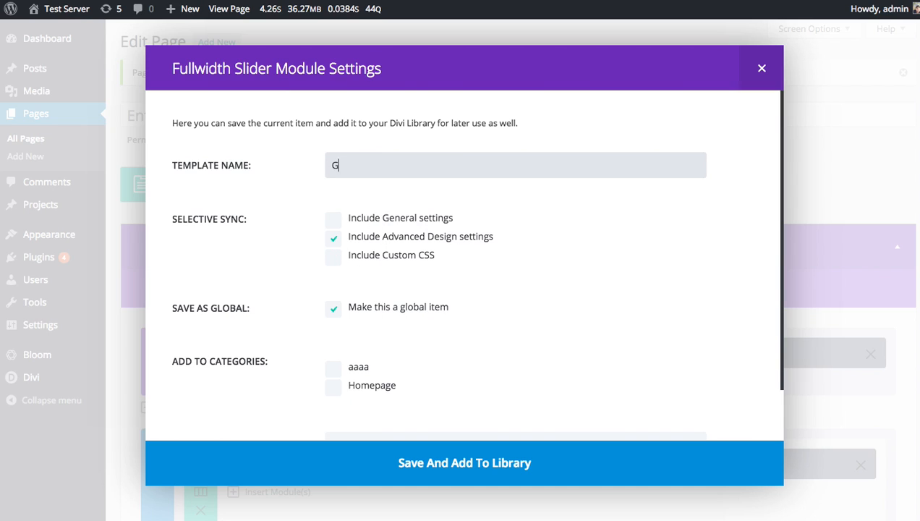
pyautogui.write('lobal Slider')
pyautogui.click(363, 389)
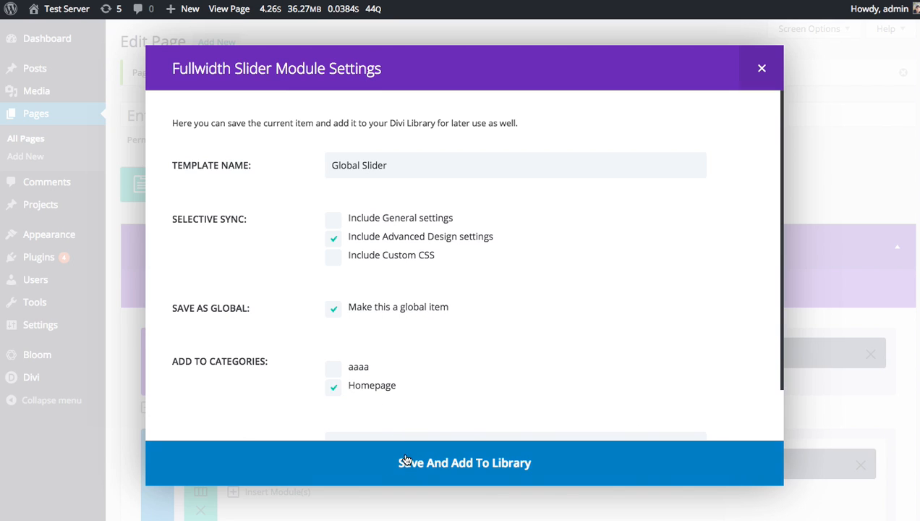
pyautogui.click(404, 462)
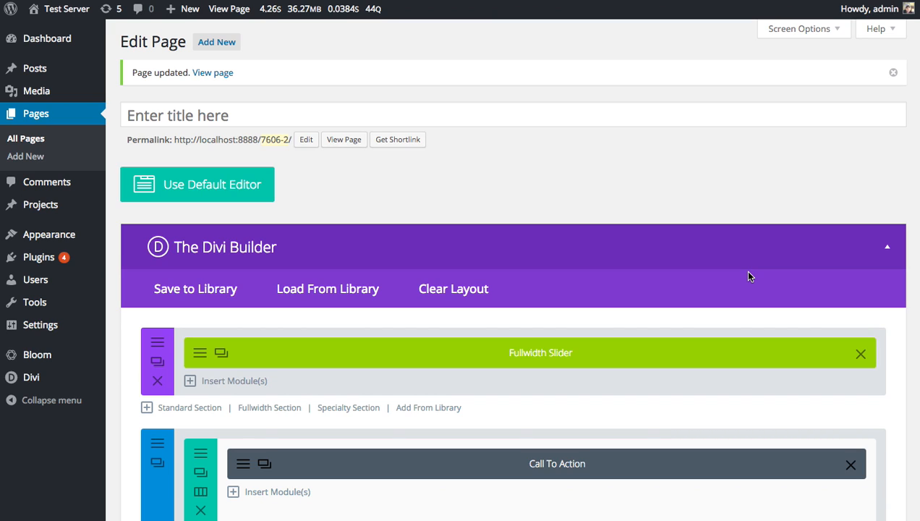
# - Review the global Fullwidth Slider's general, custom CSS and advanced design settings, then close them without changes
pyautogui.click(202, 358)
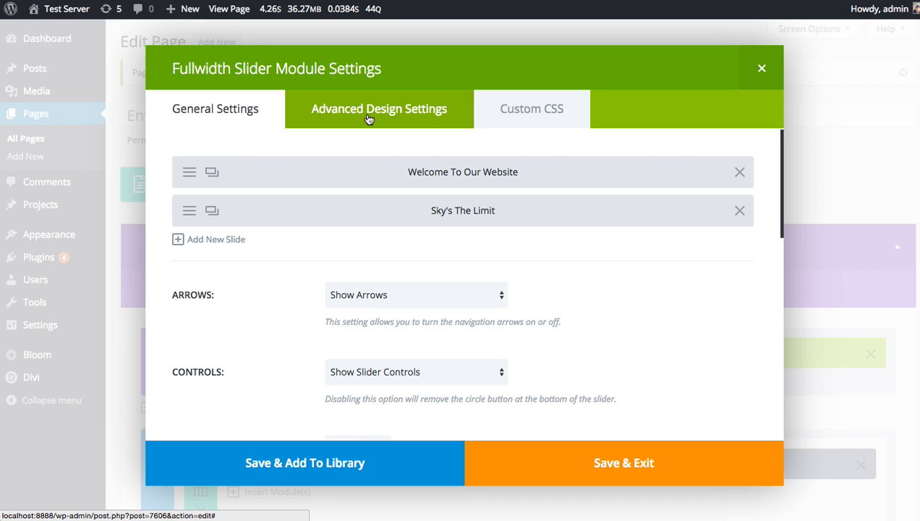
pyautogui.click(563, 109)
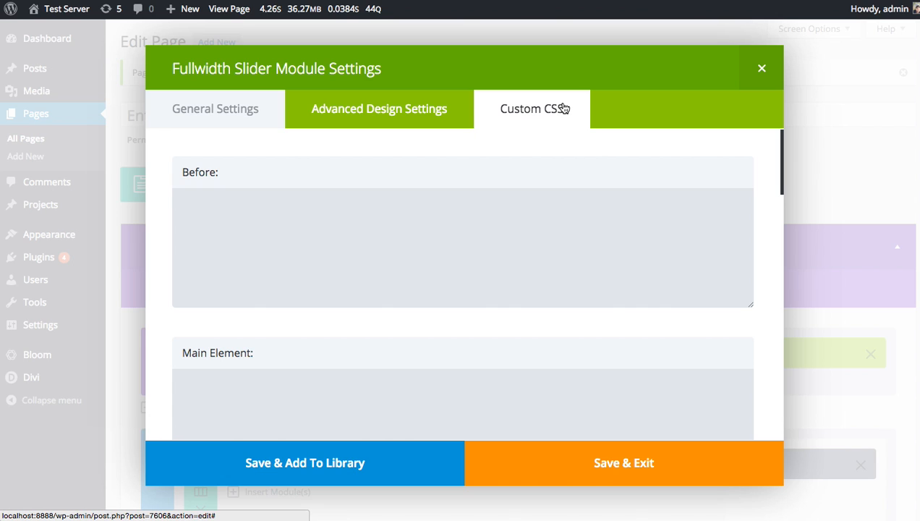
pyautogui.click(228, 121)
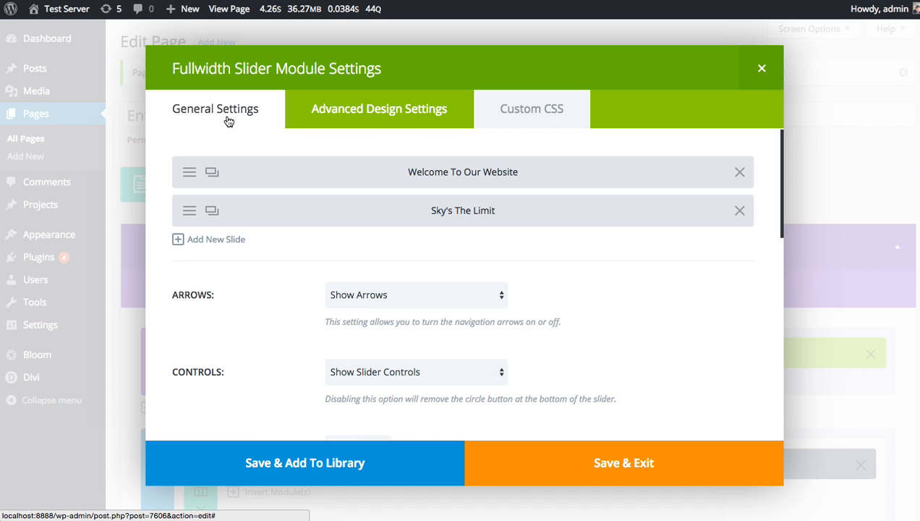
pyautogui.click(391, 118)
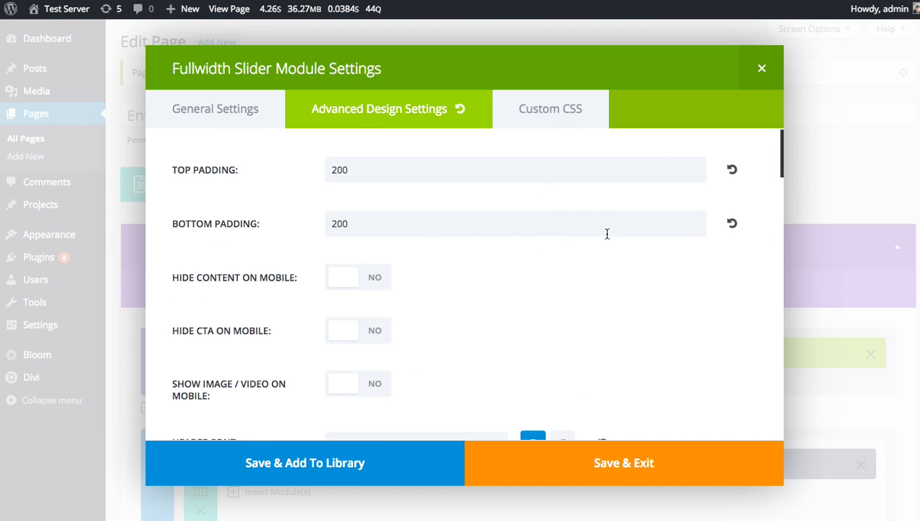
pyautogui.scroll(-3, 725, 247)
pyautogui.scroll(3, 729, 257)
pyautogui.scroll(-4, 697, 240)
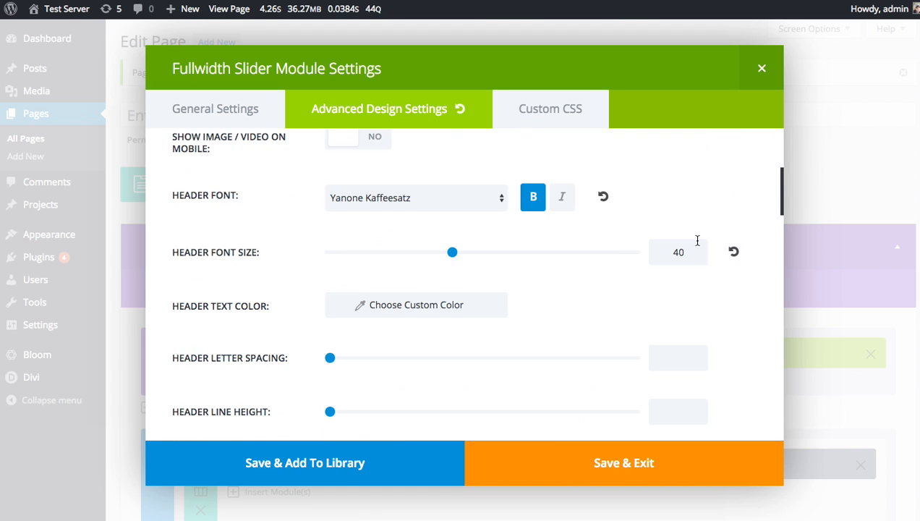
pyautogui.scroll(-10, 698, 240)
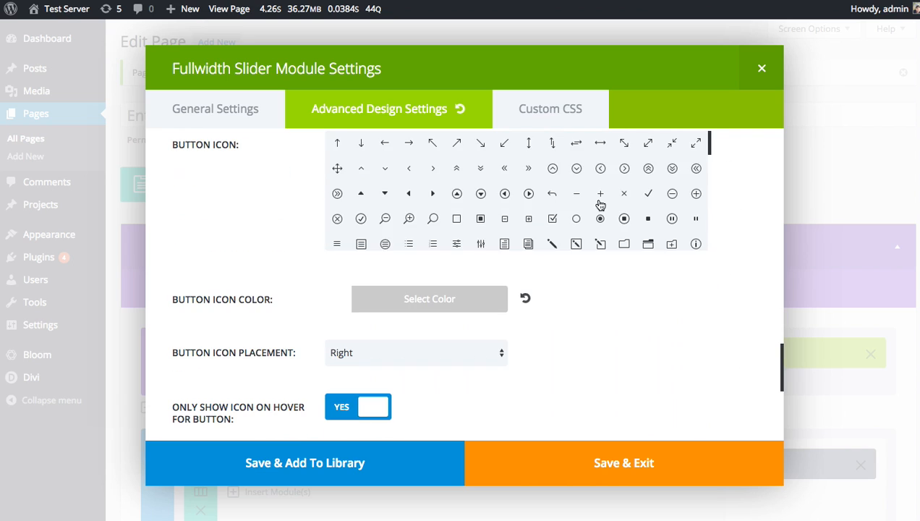
pyautogui.scroll(-2, 608, 214)
pyautogui.scroll(10, 695, 145)
pyautogui.click(762, 68)
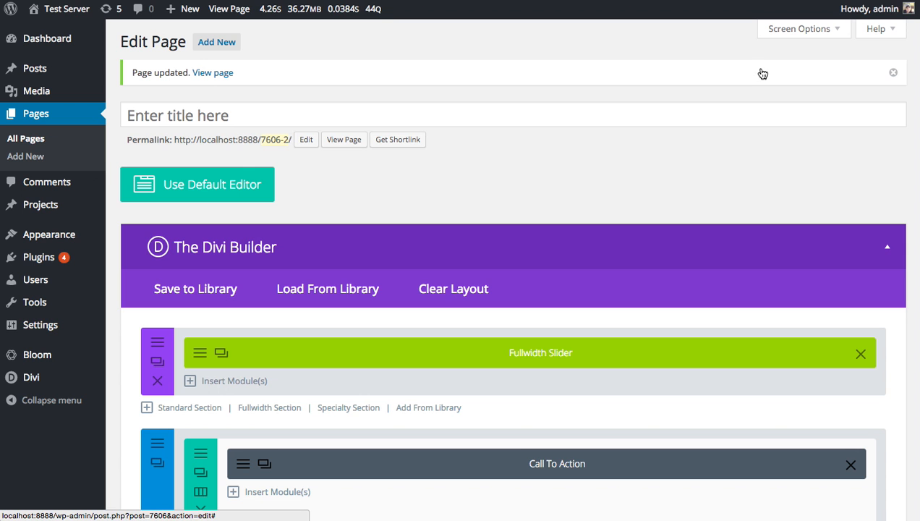
# - Duplicate the global Fullwidth Slider module within its section
pyautogui.scroll(-3, 557, 199)
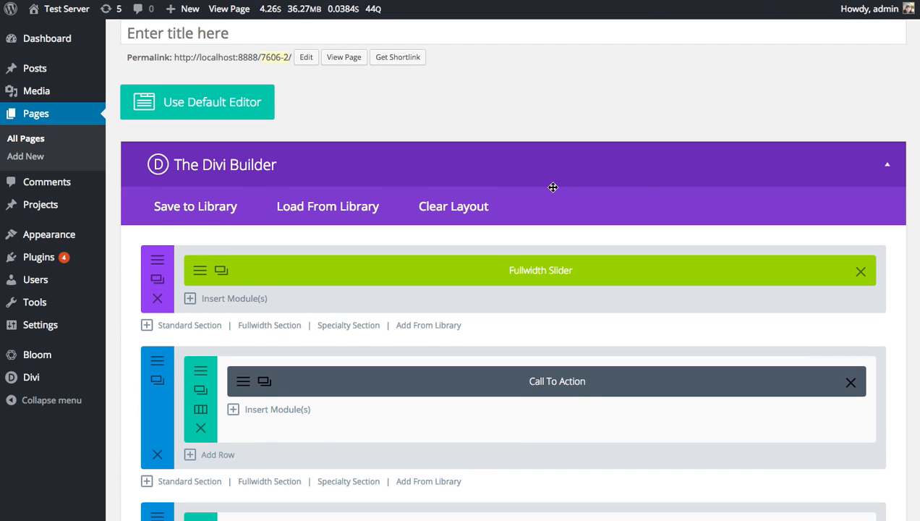
pyautogui.scroll(-2, 552, 187)
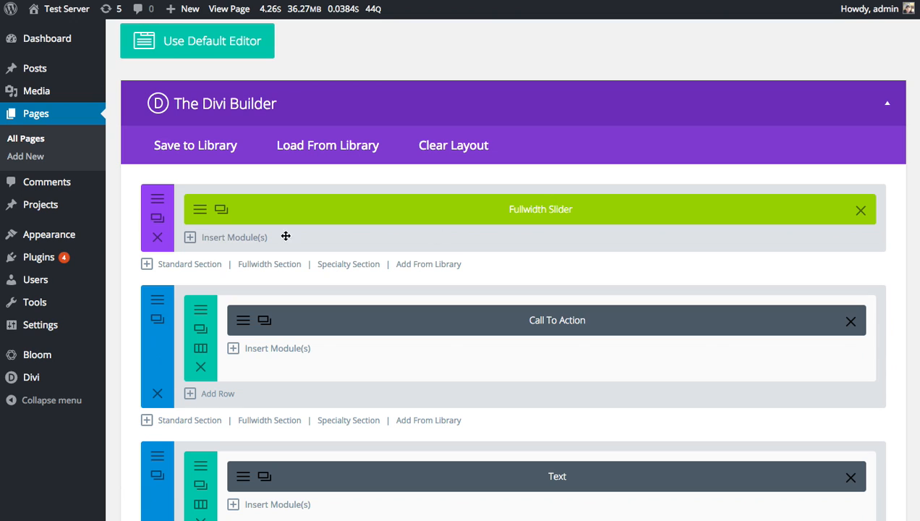
pyautogui.click(222, 210)
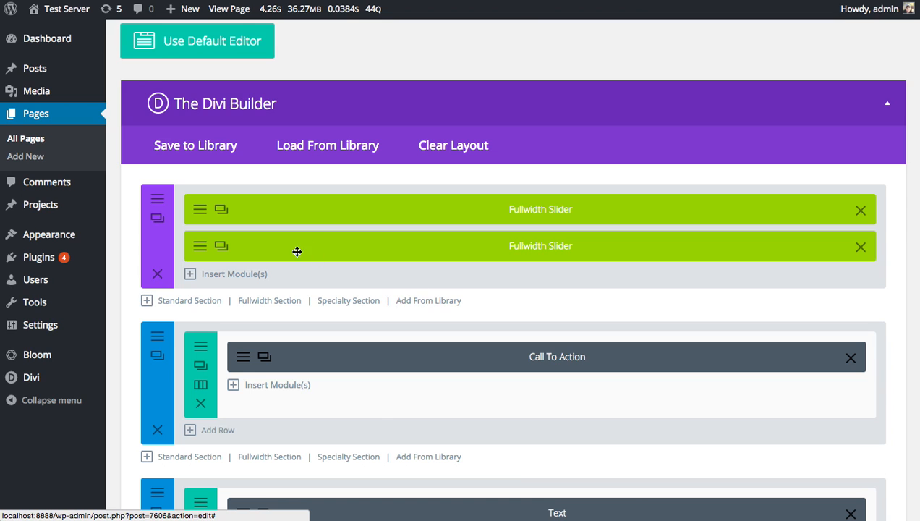
# - Set the second Fullwidth Slider's arrows to Hide Arrows and save its settings
pyautogui.click(199, 253)
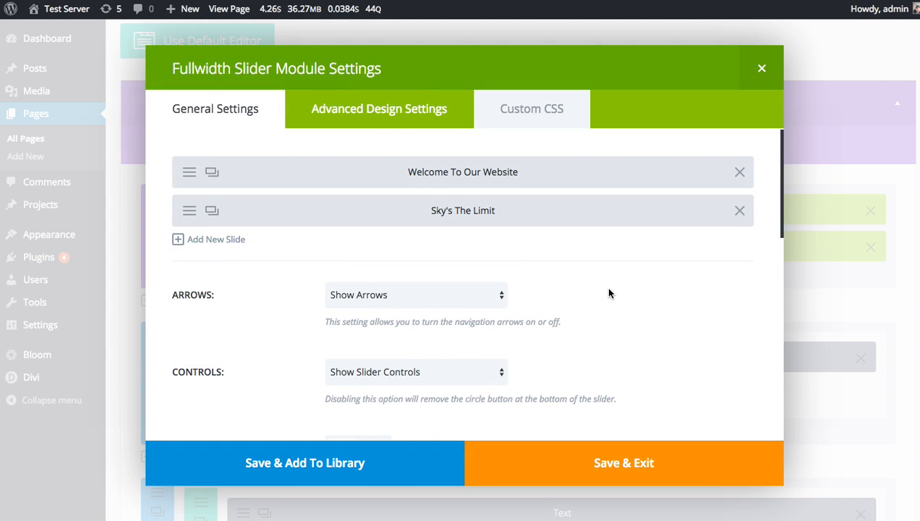
pyautogui.click(457, 293)
pyautogui.click(456, 296)
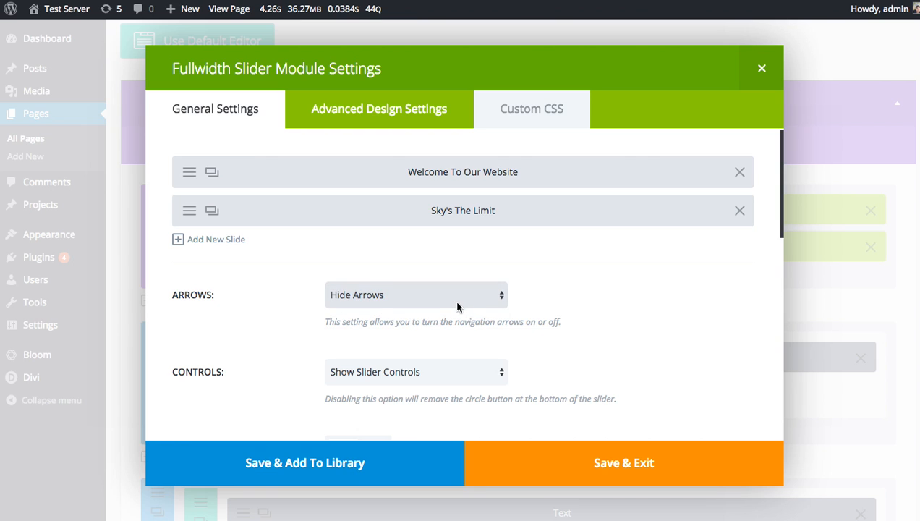
pyautogui.click(614, 466)
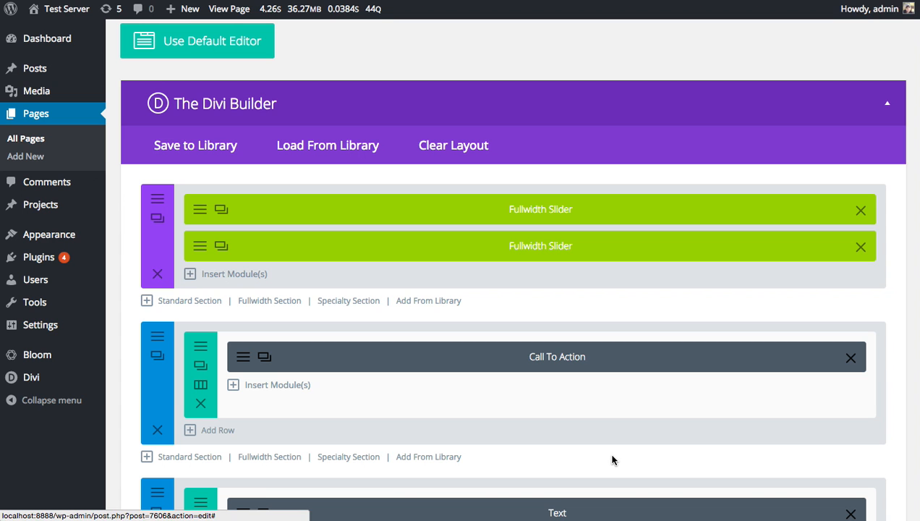
# - Set the first Fullwidth Slider's top padding to 400 in its advanced design settings and save the module
pyautogui.click(201, 211)
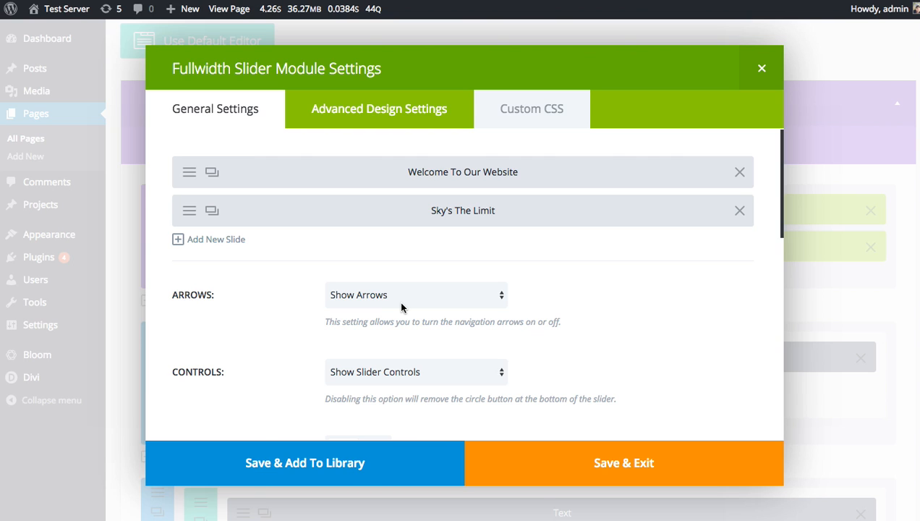
pyautogui.click(348, 125)
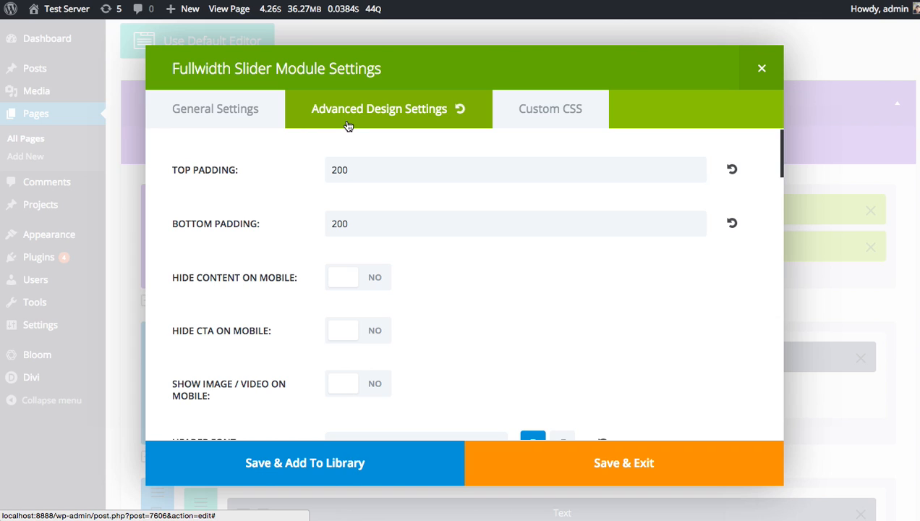
pyautogui.moveTo(357, 174); pyautogui.dragTo(325, 170)
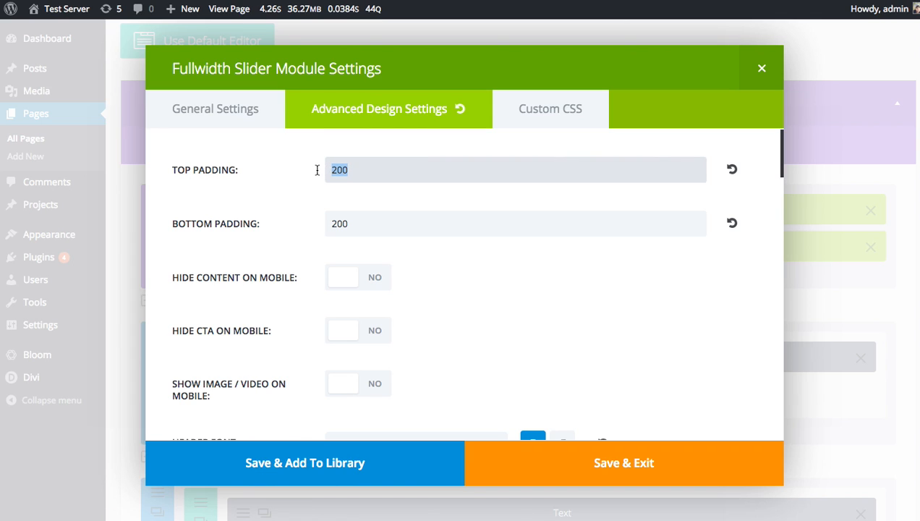
pyautogui.write('400')
pyautogui.click(607, 469)
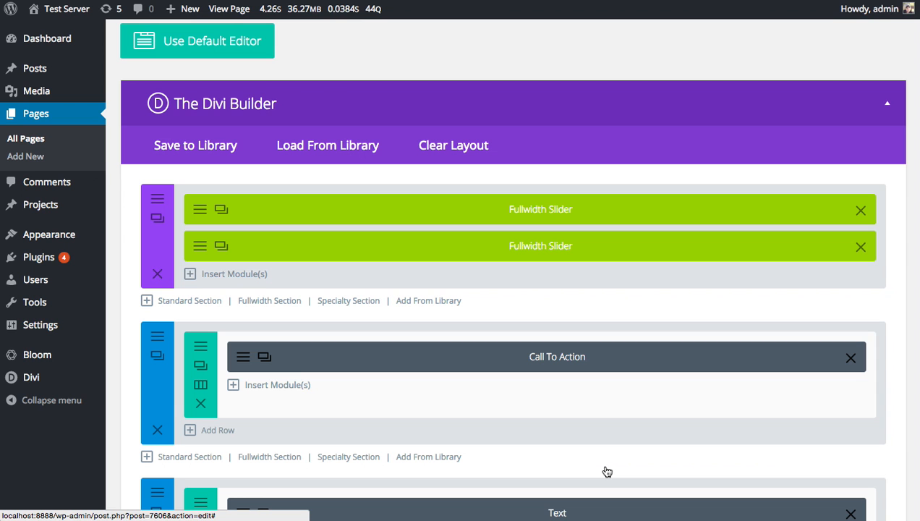
# - Check the second Fullwidth Slider's arrow setting and its synced top padding in the advanced design settings
pyautogui.click(200, 249)
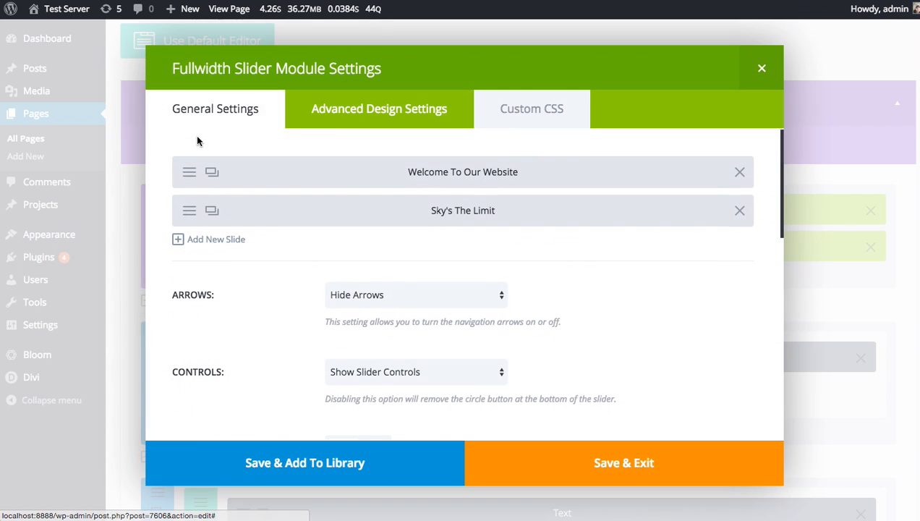
pyautogui.click(349, 119)
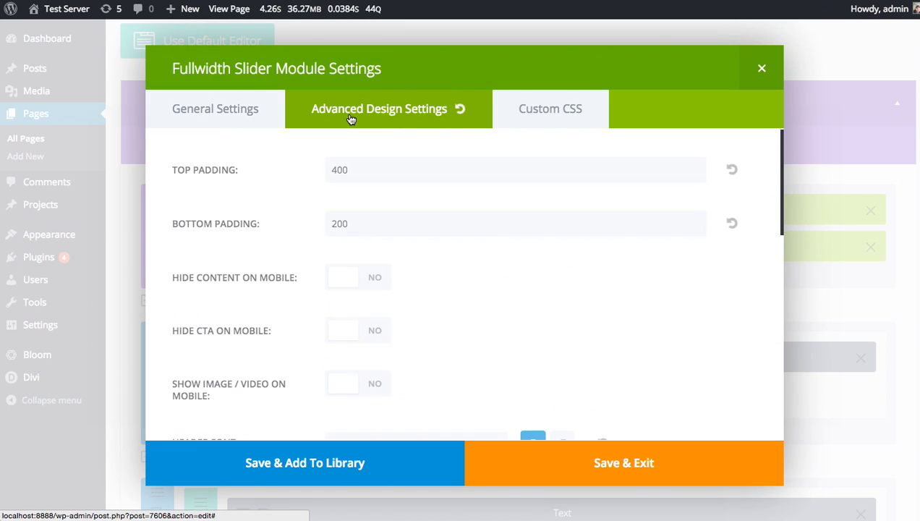
pyautogui.click(407, 172)
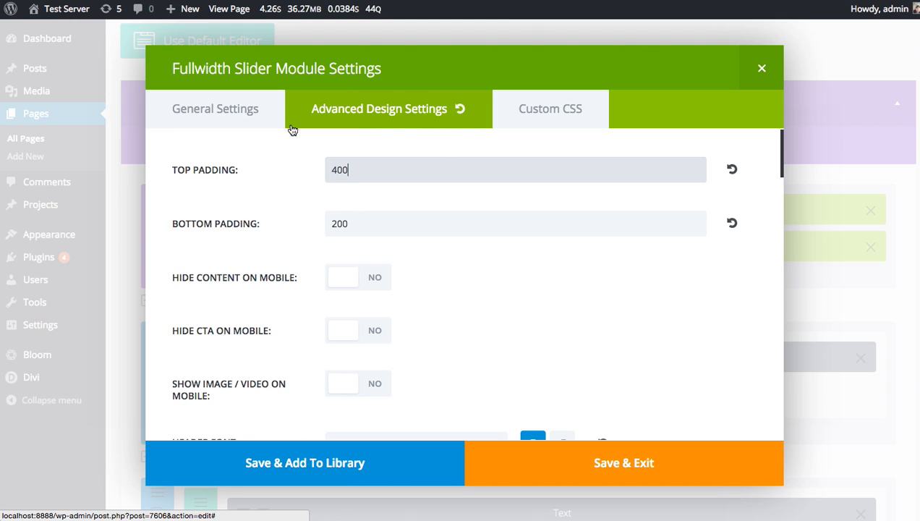
pyautogui.click(411, 112)
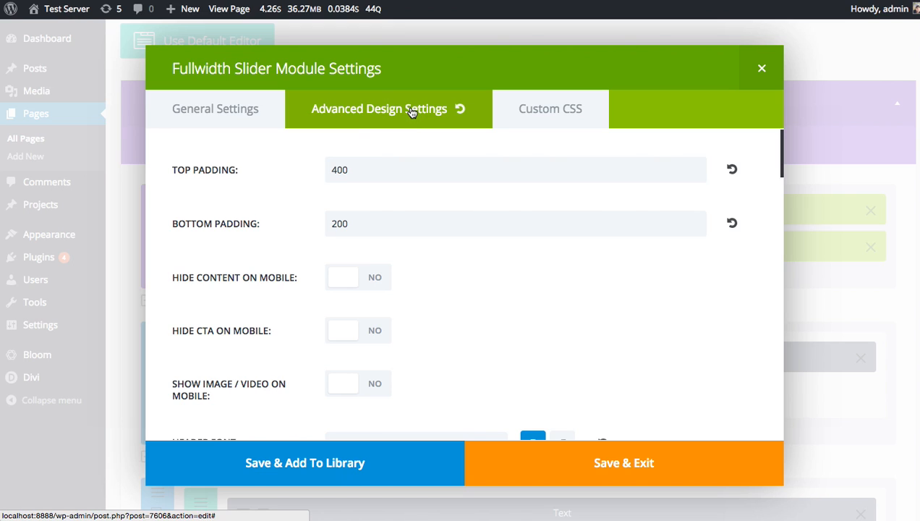
pyautogui.click(385, 167)
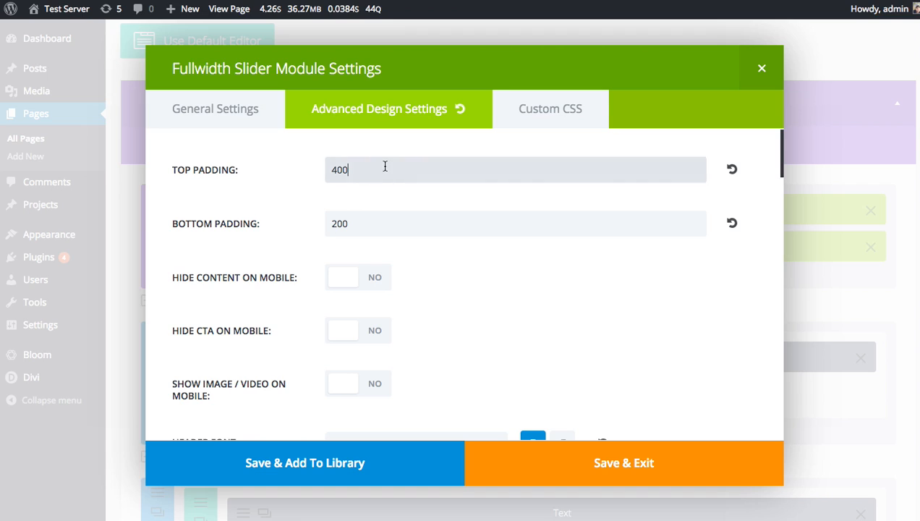